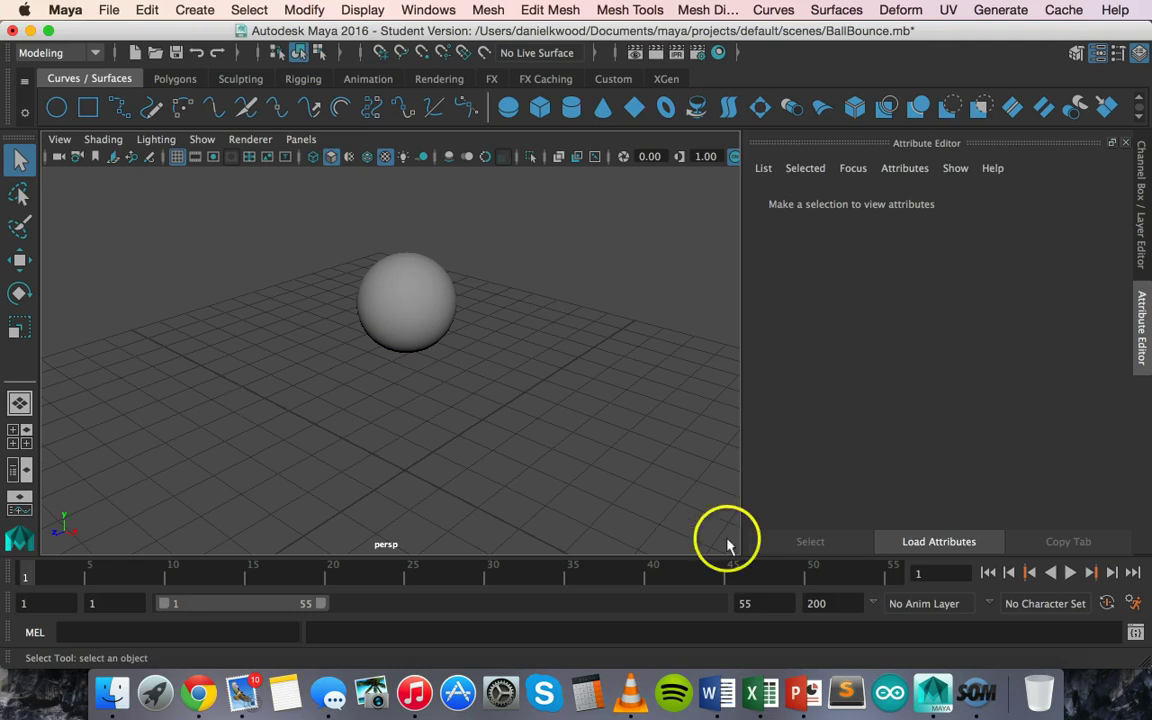
Scrub and play the bounce from frame 1, stop at frame 8, then select nurbsSphere1
{"action": "left_click", "coordinate": [35, 572]}
{"action": "mouse_move", "coordinate": [35, 572]}
{"action": "left_mouse_down"}
{"action": "mouse_move", "coordinate": [347, 545]}
{"action": "mouse_move", "coordinate": [638, 576]}
{"action": "mouse_move", "coordinate": [858, 582]}
{"action": "mouse_move", "coordinate": [411, 501]}
{"action": "mouse_move", "coordinate": [45, 571]}
{"action": "left_mouse_up"}
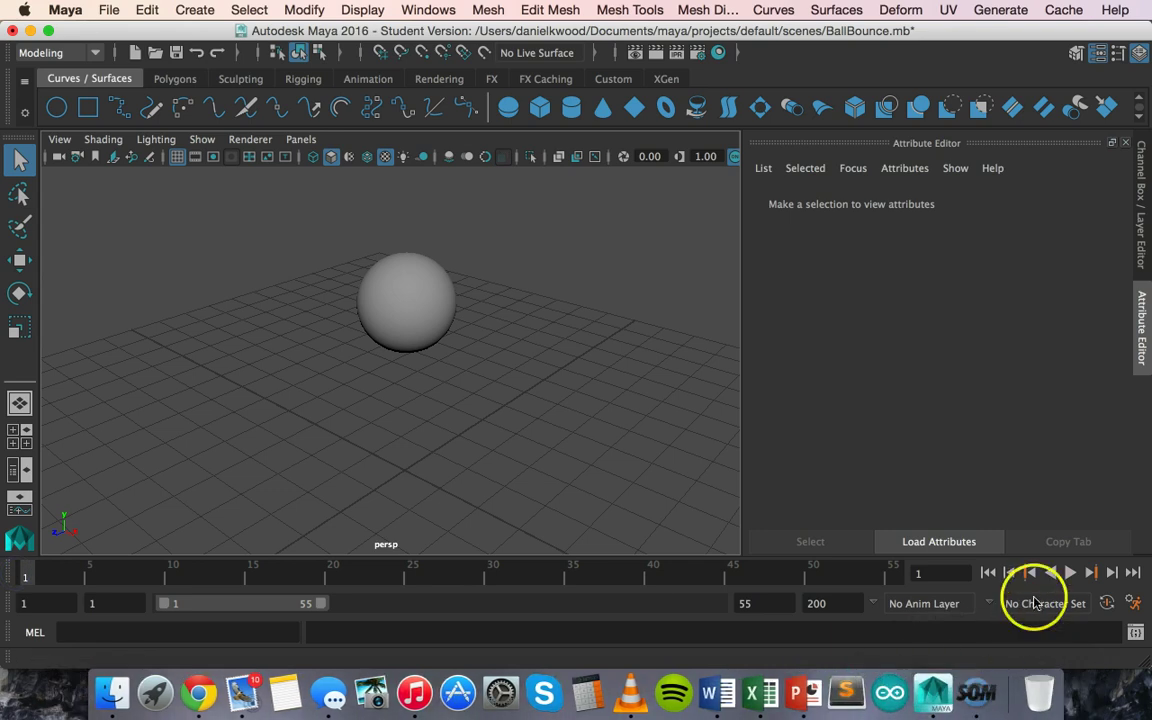
{"action": "left_click", "coordinate": [1070, 572]}
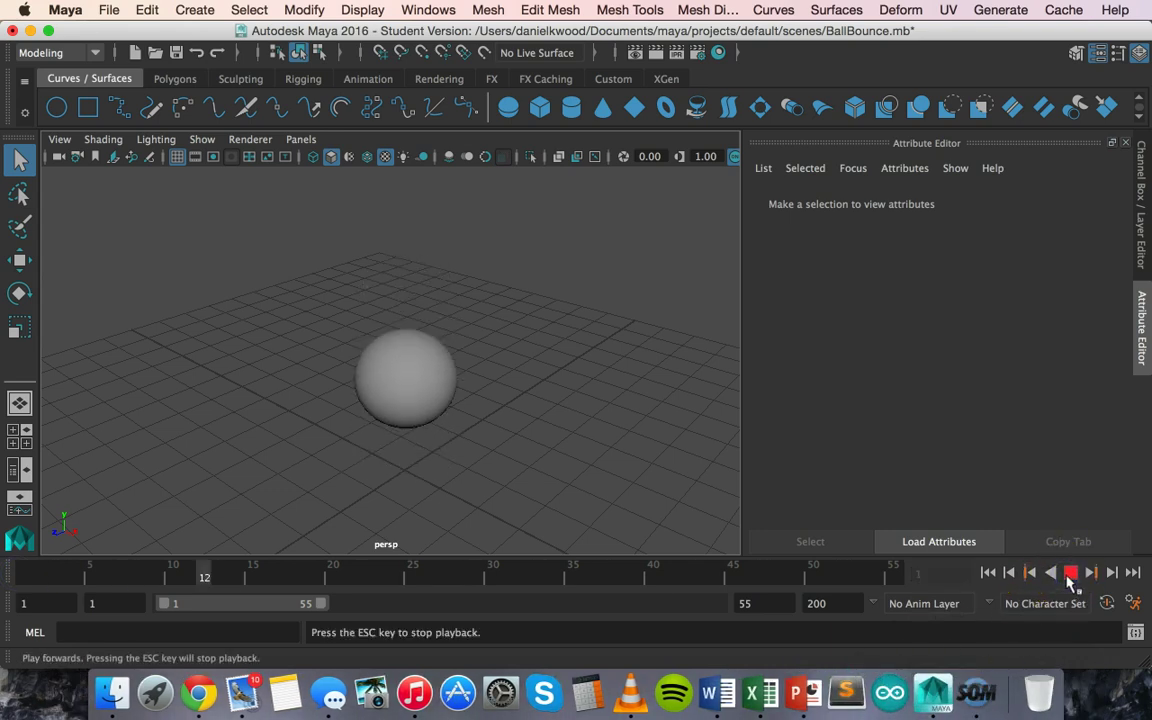
{"action": "left_click", "coordinate": [1070, 572]}
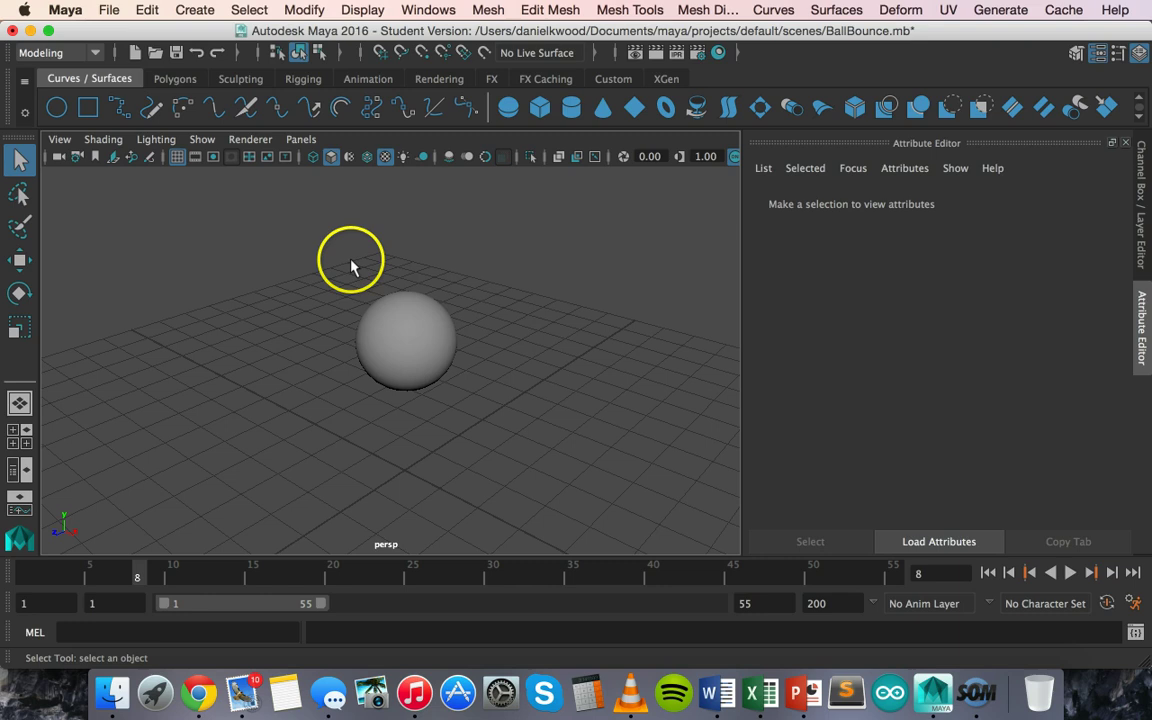
{"action": "left_click", "coordinate": [400, 343]}
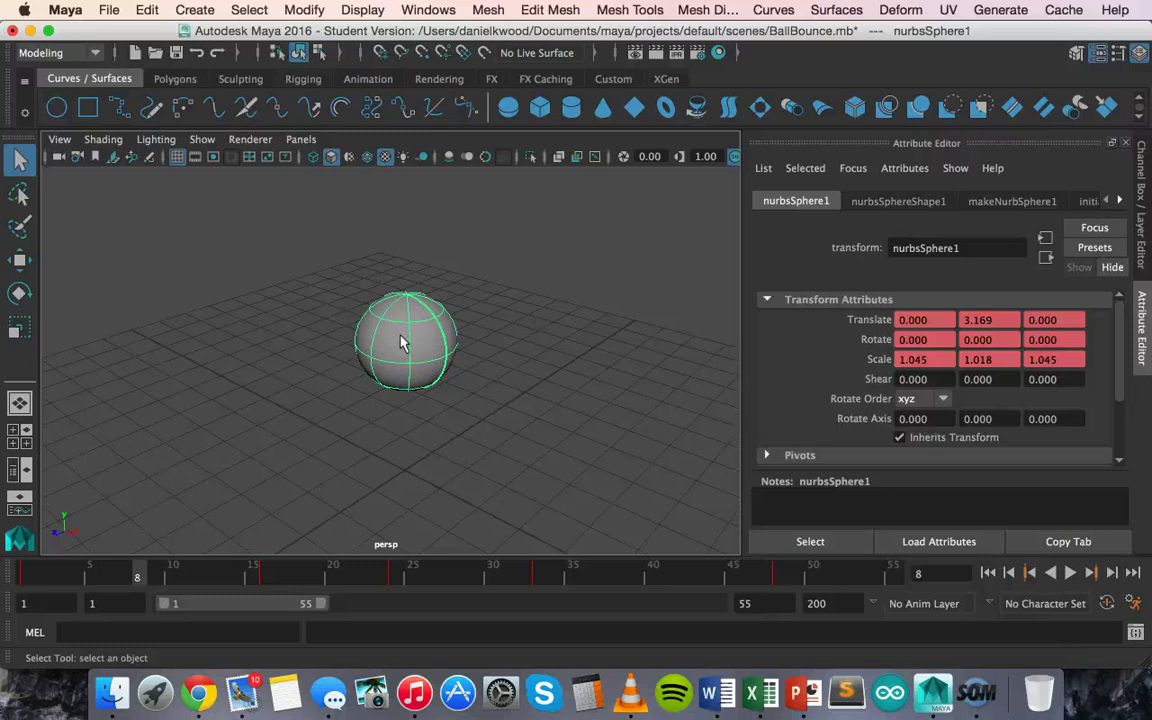
{"action": "left_click", "coordinate": [333, 157]}
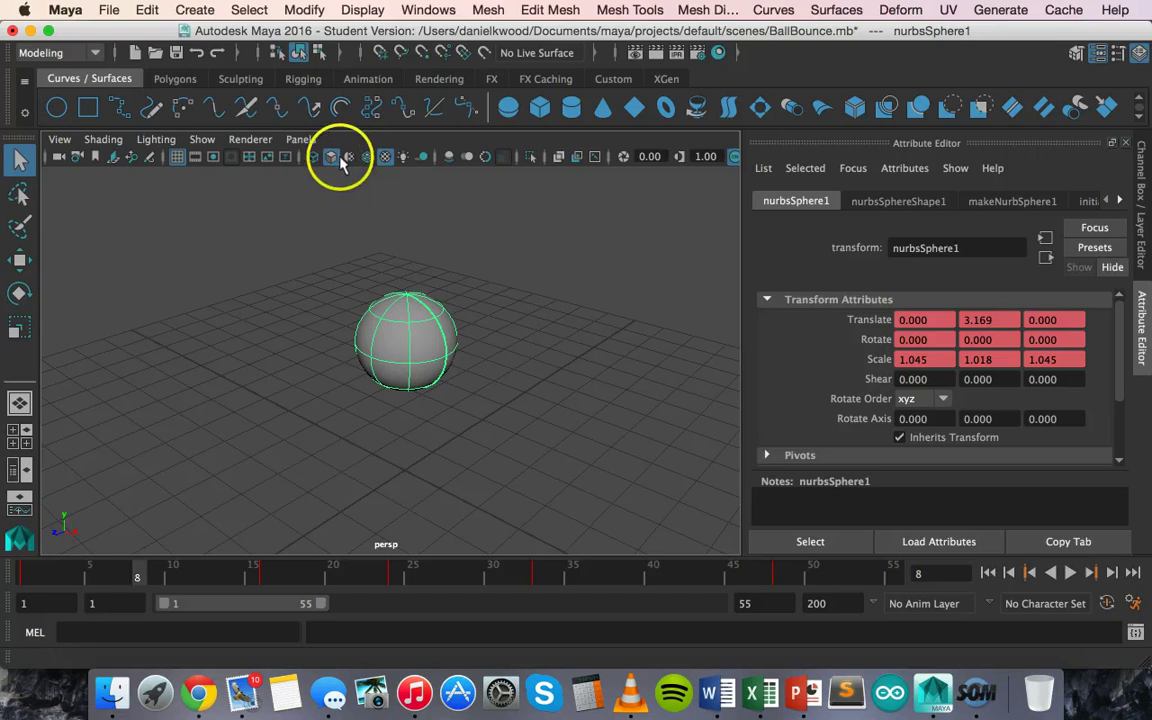
{"action": "left_click", "coordinate": [335, 160]}
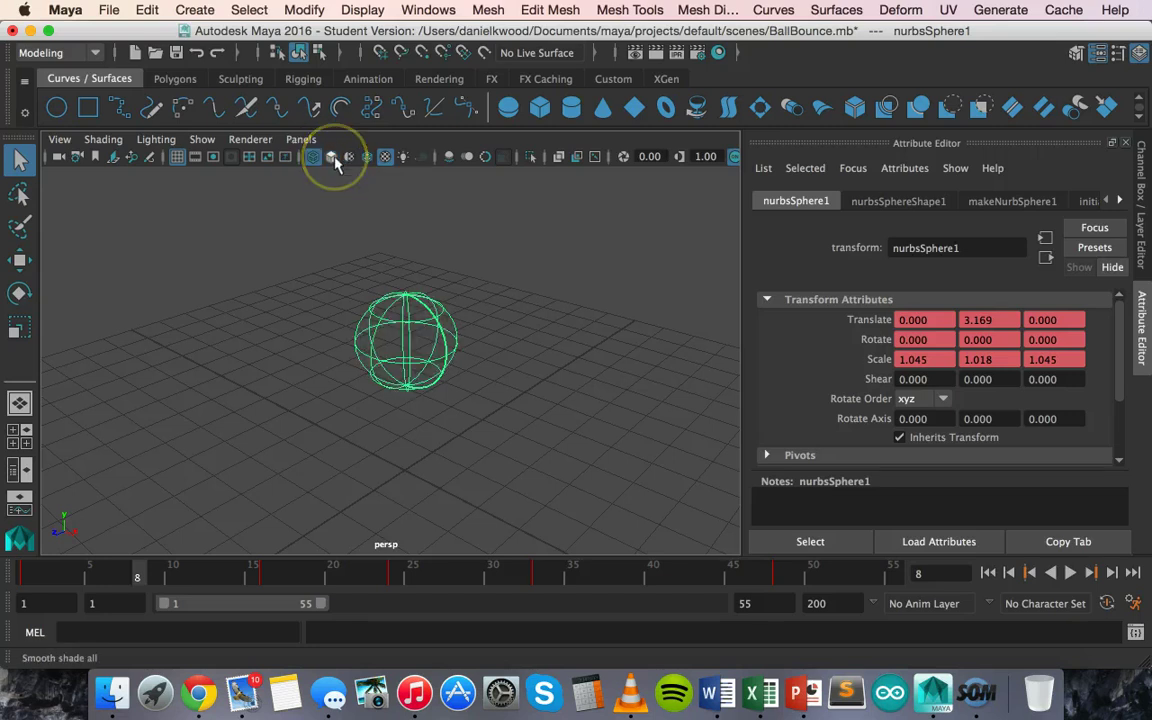
{"action": "left_click", "coordinate": [333, 157]}
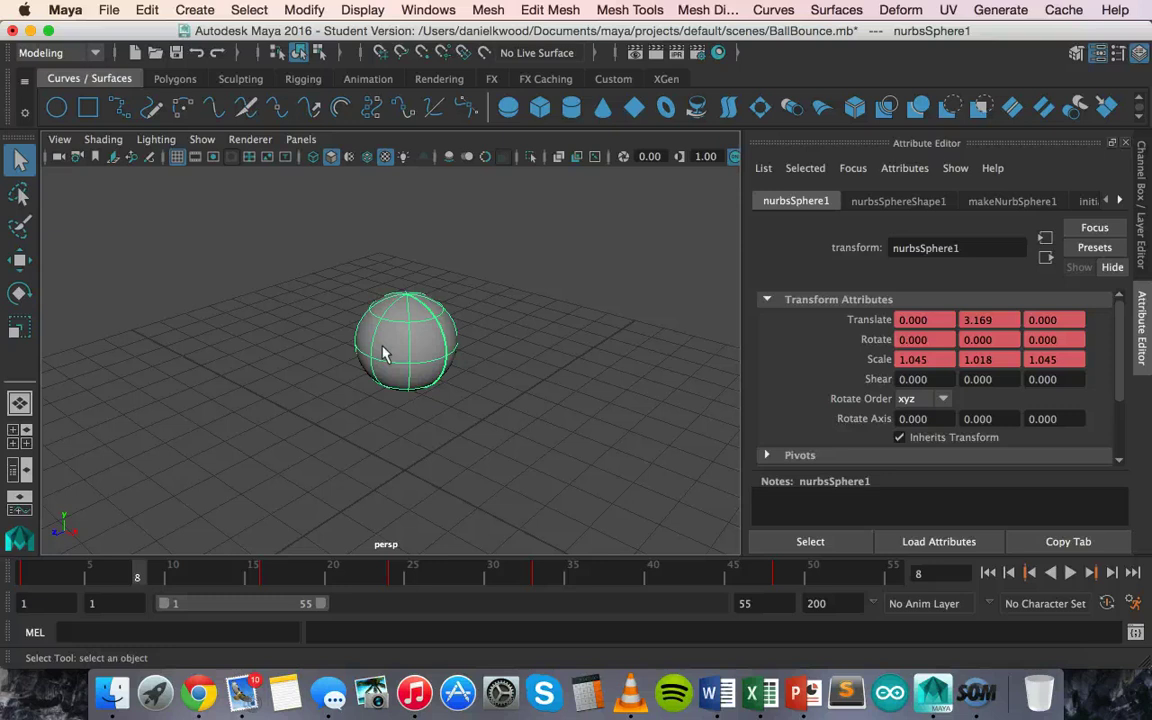
{"action": "mouse_move", "coordinate": [383, 352]}
{"action": "left_mouse_down"}
{"action": "mouse_move", "coordinate": [442, 347]}
{"action": "mouse_move", "coordinate": [411, 329]}
{"action": "mouse_move", "coordinate": [440, 340]}
{"action": "mouse_move", "coordinate": [432, 334]}
{"action": "left_mouse_up"}
{"action": "right_click", "coordinate": [437, 340]}
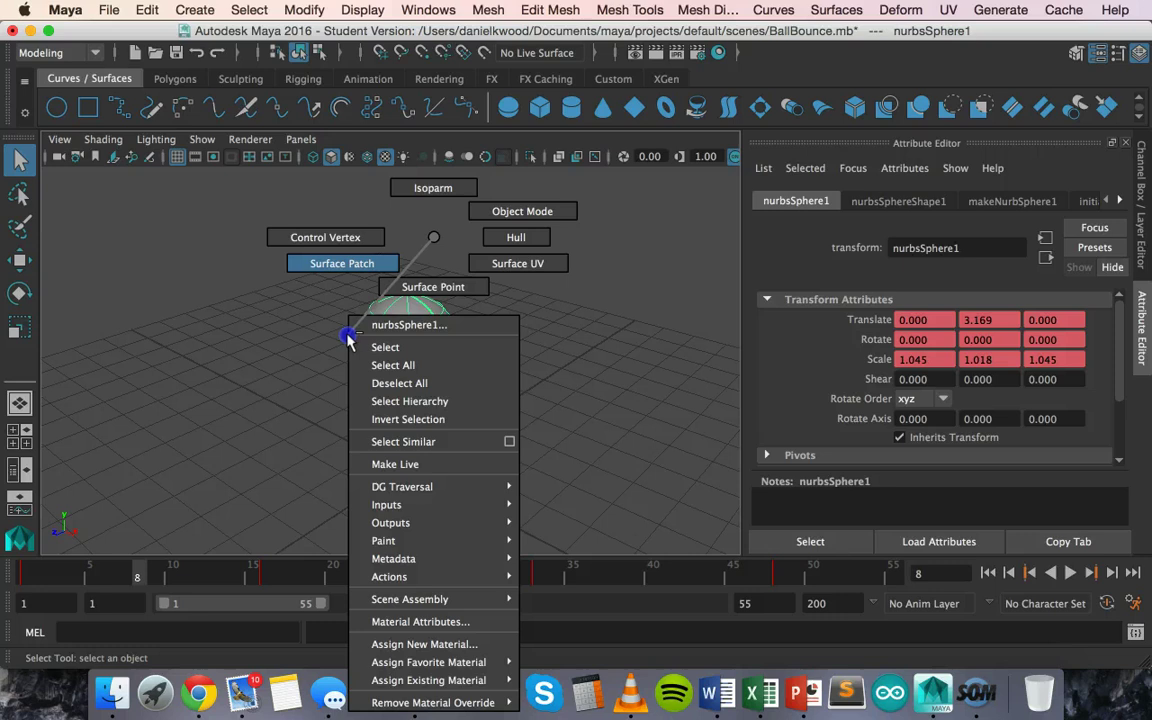
{"action": "left_click", "coordinate": [438, 242]}
{"action": "left_click", "coordinate": [419, 342]}
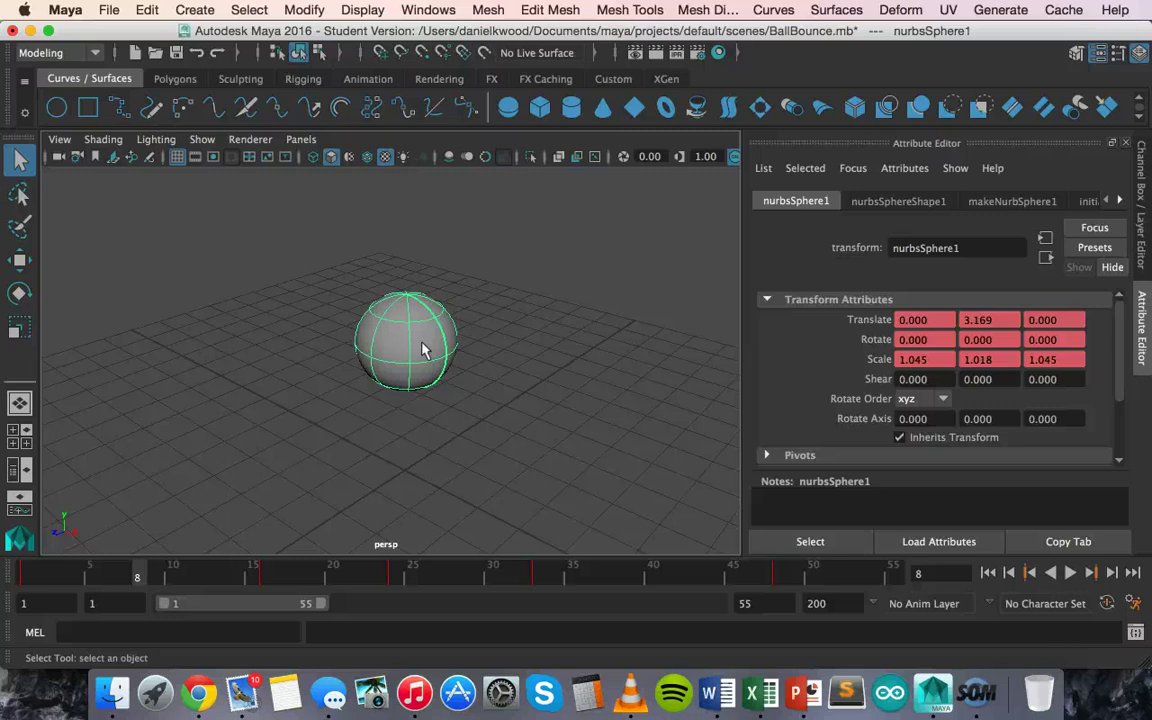
{"action": "left_click", "coordinate": [463, 391]}
{"action": "left_click", "coordinate": [411, 380]}
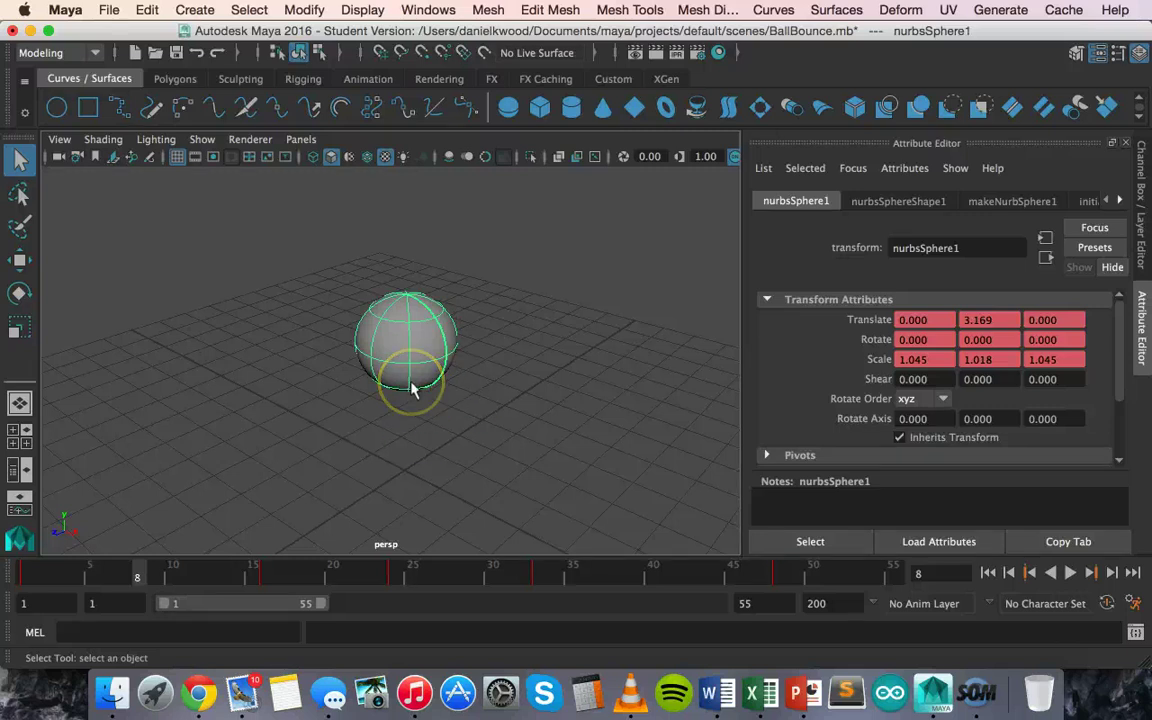
{"action": "left_click", "coordinate": [411, 356]}
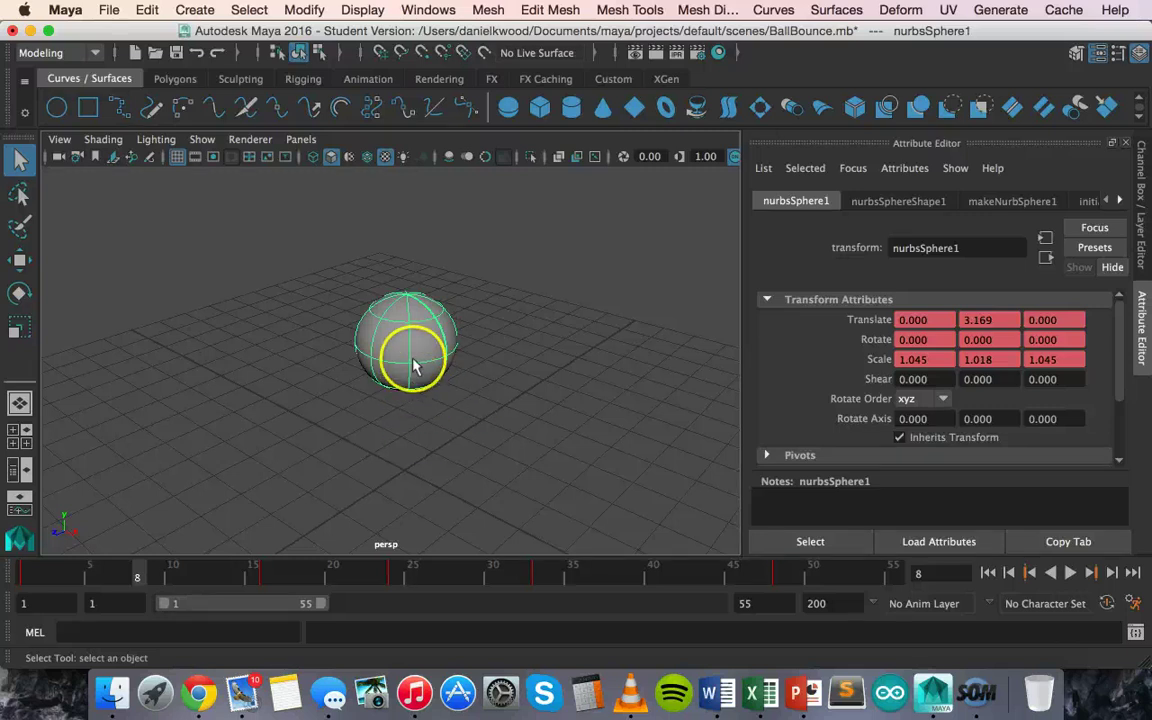
{"action": "left_click", "coordinate": [465, 325]}
{"action": "left_click", "coordinate": [425, 328]}
{"action": "left_click", "coordinate": [380, 325]}
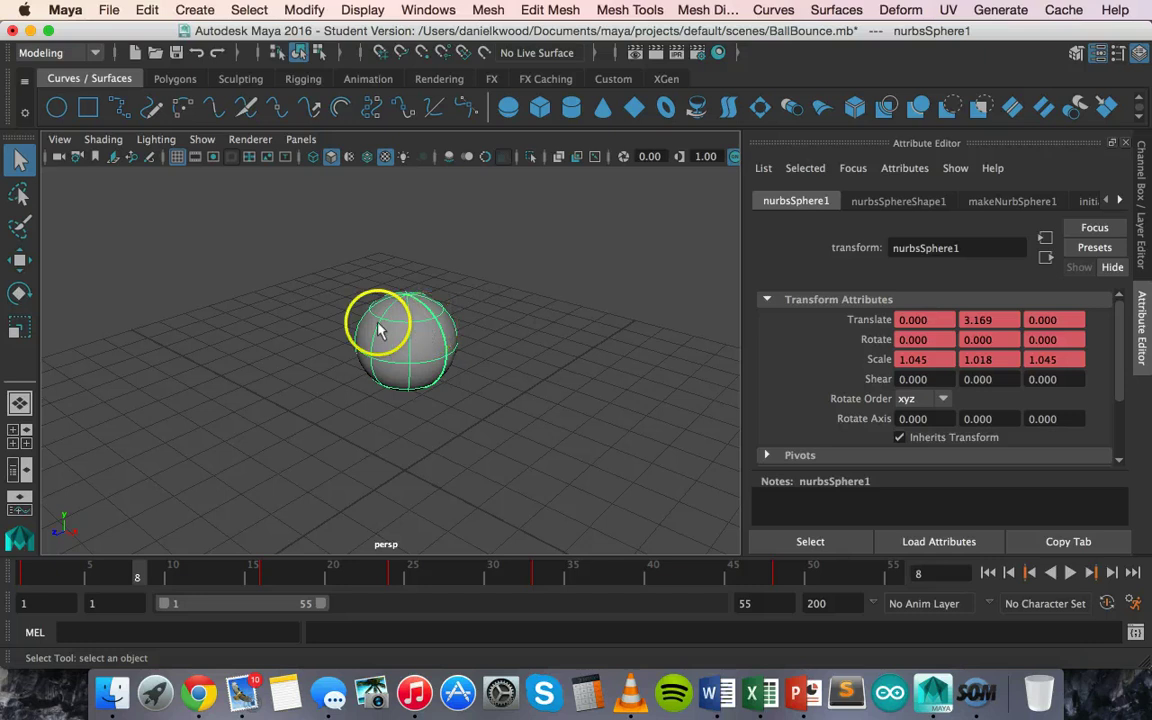
{"action": "left_click", "coordinate": [385, 325]}
{"action": "left_click", "coordinate": [422, 330]}
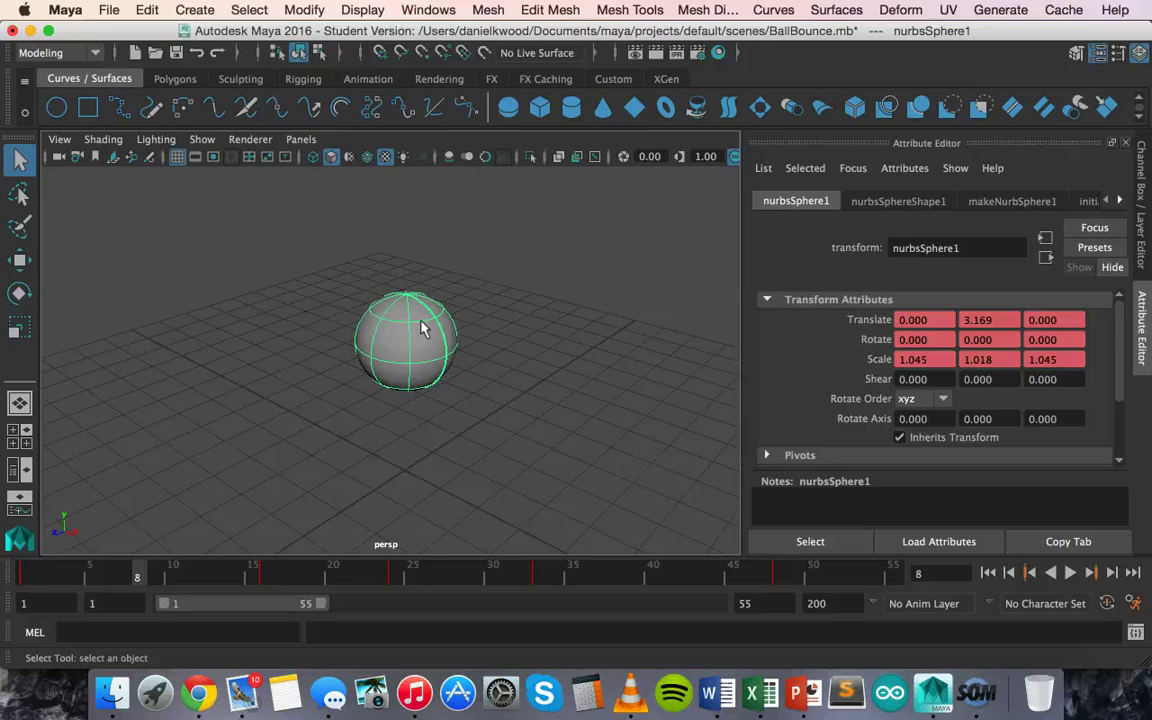
{"action": "left_click", "coordinate": [376, 324]}
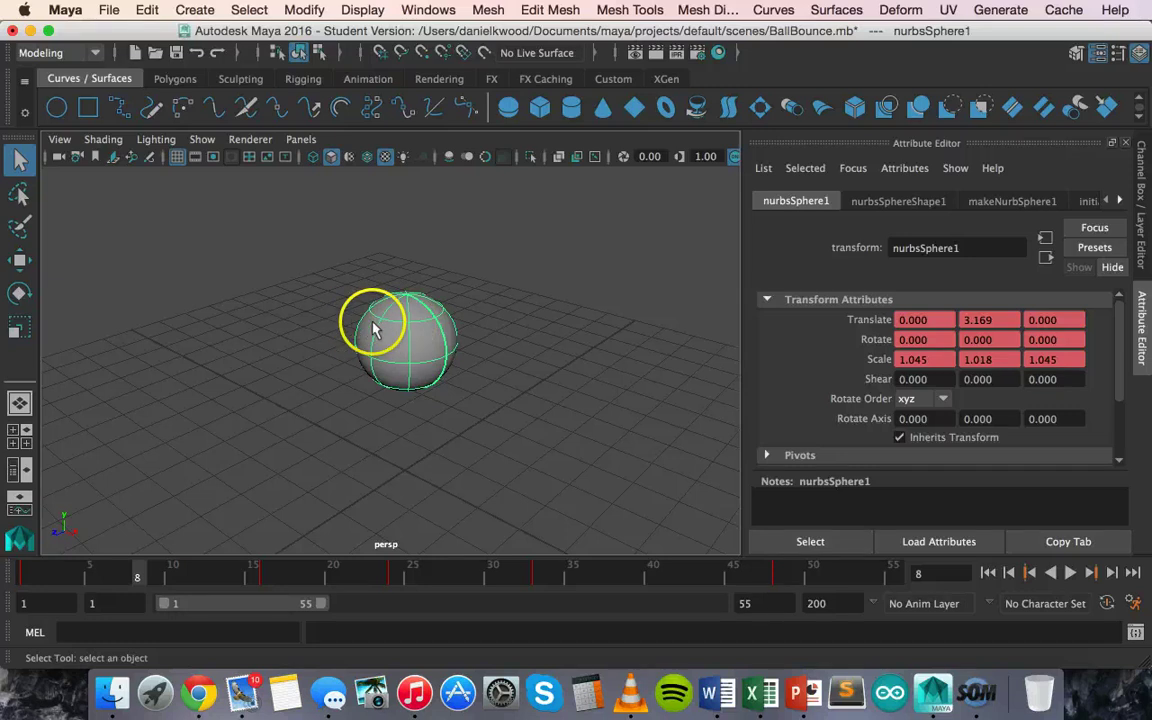
{"action": "left_click", "coordinate": [382, 326]}
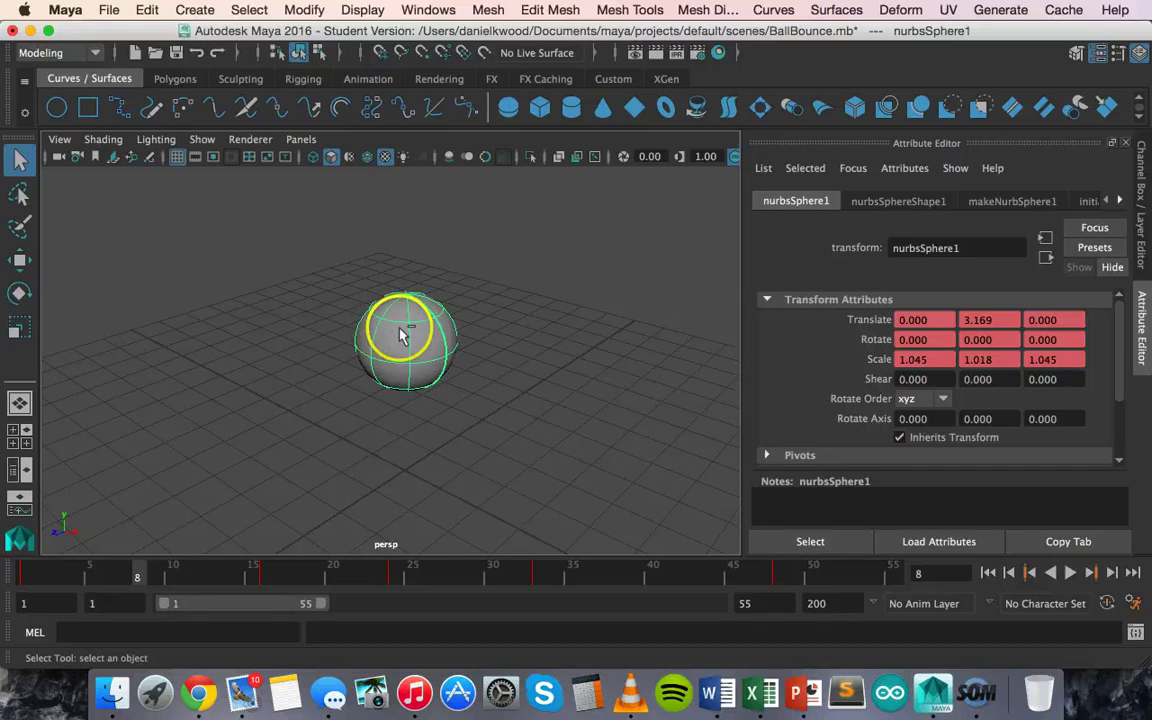
Assign a new Phong material, phong1, to the BallBounce sphere
{"action": "right_click", "coordinate": [399, 331]}
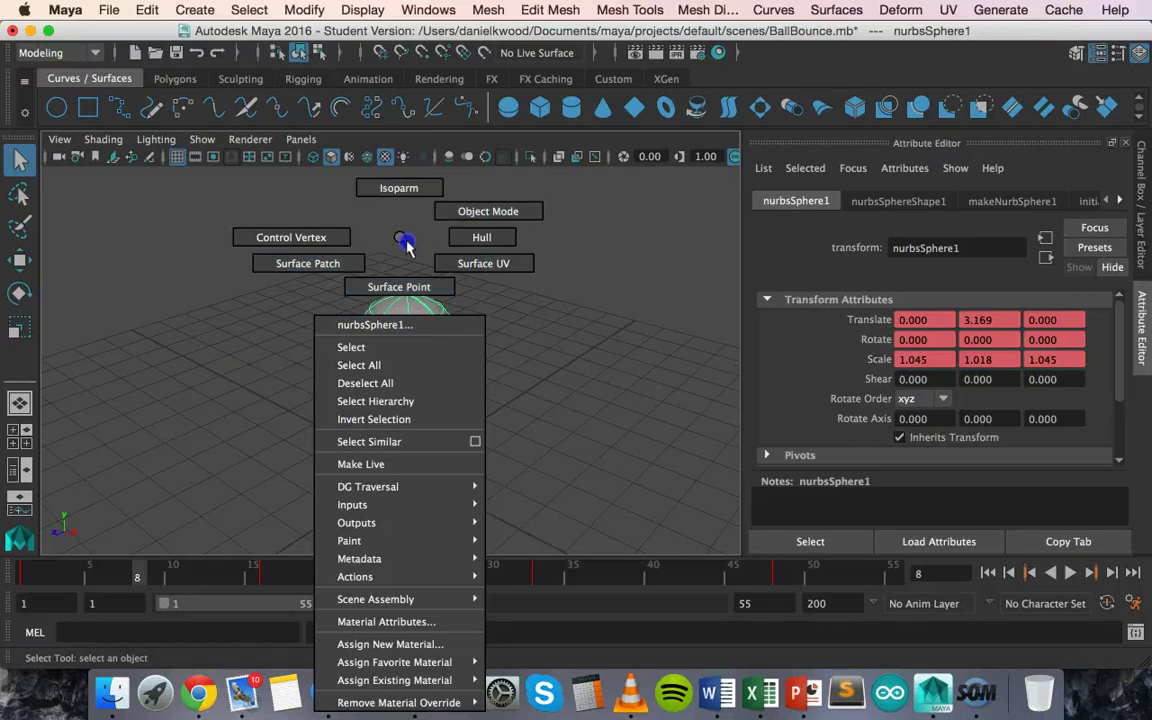
{"action": "left_click", "coordinate": [393, 645]}
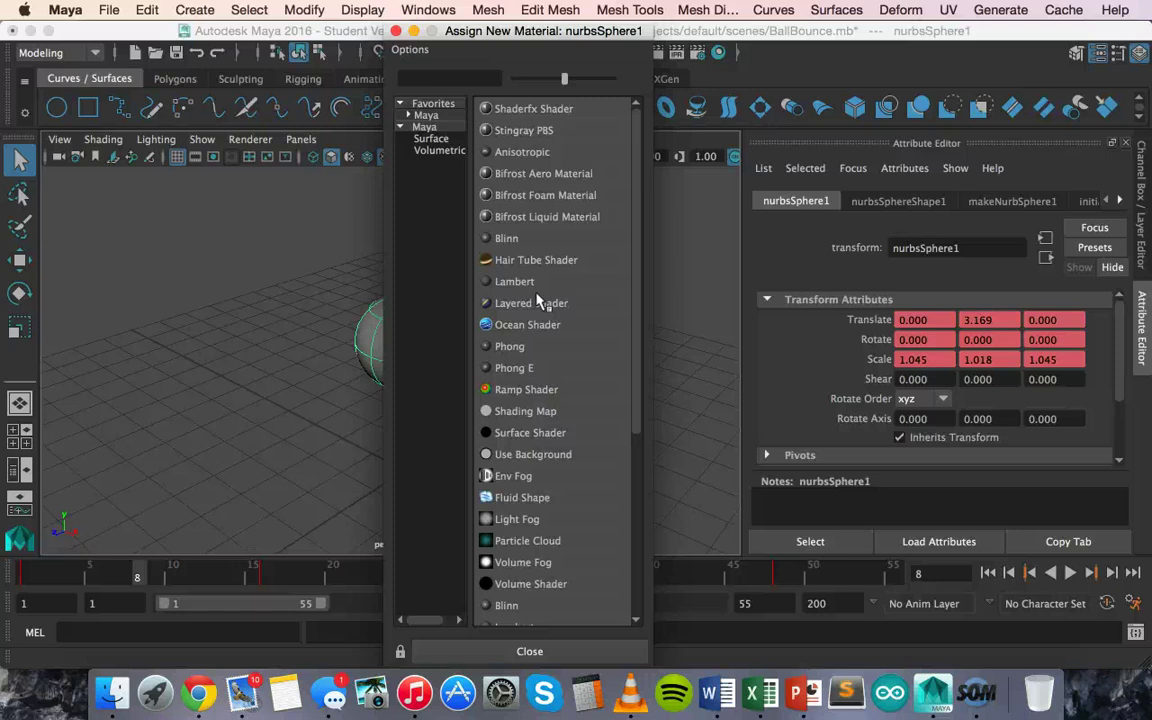
{"action": "left_click", "coordinate": [510, 347]}
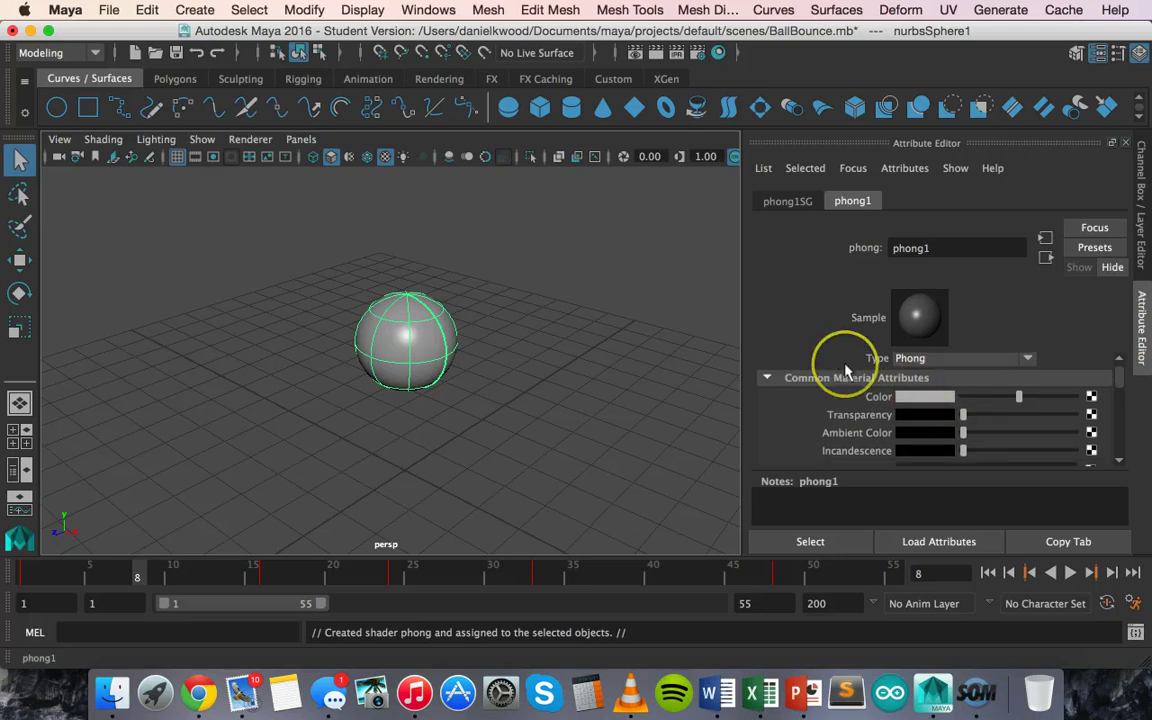
Set phong1's Color to bright green with hue about 134, then deselect the sphere
{"action": "scroll", "coordinate": [848, 365], "scroll_direction": "down", "scroll_amount": 2}
{"action": "scroll", "coordinate": [845, 372], "scroll_direction": "up", "scroll_amount": 1}
{"action": "scroll", "coordinate": [845, 370], "scroll_direction": "up", "scroll_amount": 1}
{"action": "mouse_move", "coordinate": [843, 368]}
{"action": "left_mouse_down"}
{"action": "mouse_move", "coordinate": [848, 411]}
{"action": "mouse_move", "coordinate": [836, 386]}
{"action": "mouse_move", "coordinate": [920, 406]}
{"action": "left_mouse_up"}
{"action": "left_click", "coordinate": [920, 406]}
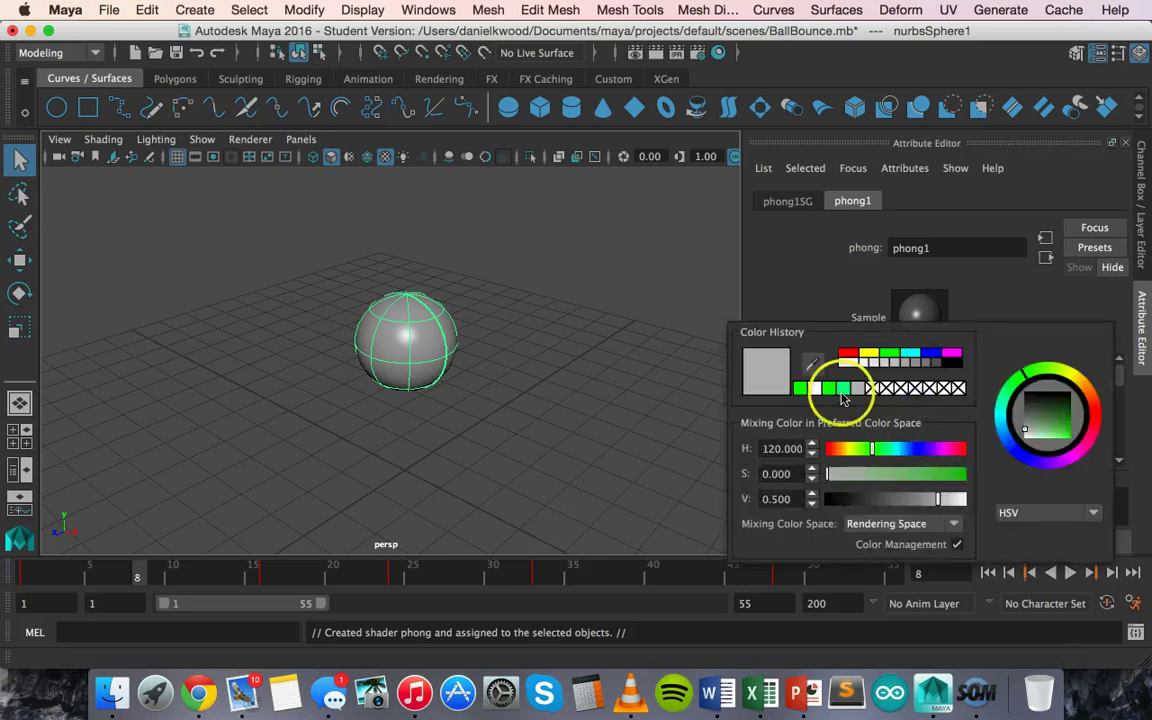
{"action": "left_click", "coordinate": [886, 356]}
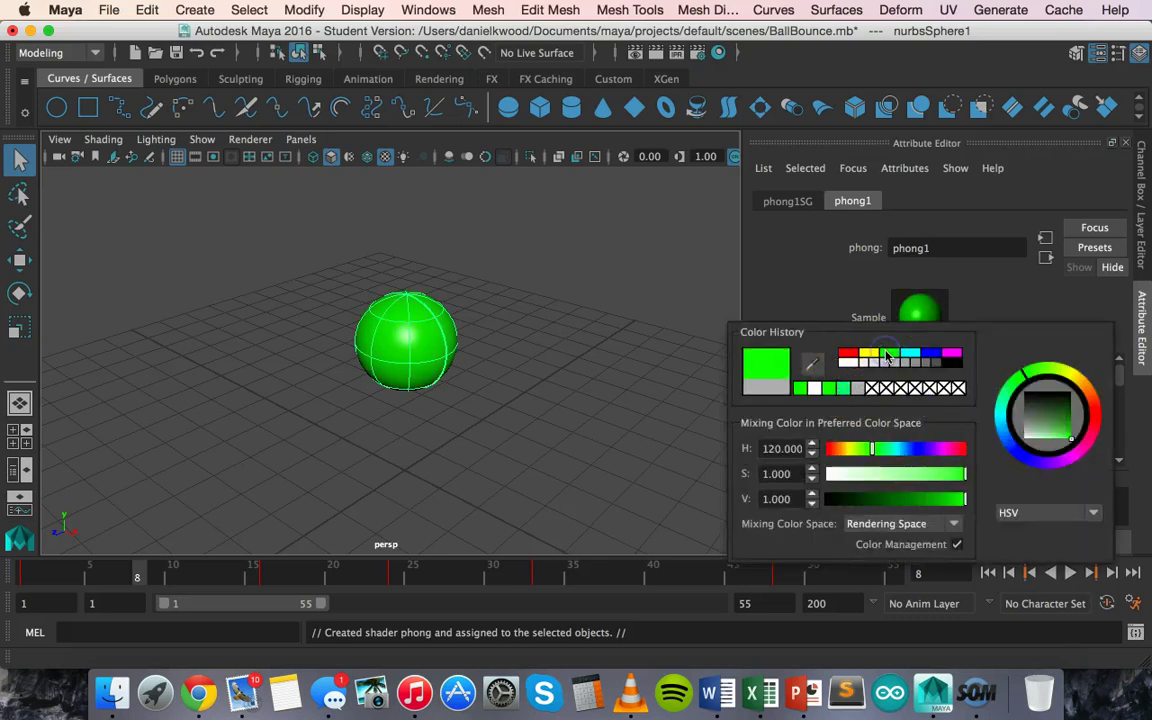
{"action": "left_click", "coordinate": [870, 449]}
{"action": "mouse_move", "coordinate": [870, 453]}
{"action": "left_mouse_down"}
{"action": "mouse_move", "coordinate": [857, 453]}
{"action": "mouse_move", "coordinate": [879, 452]}
{"action": "left_mouse_up"}
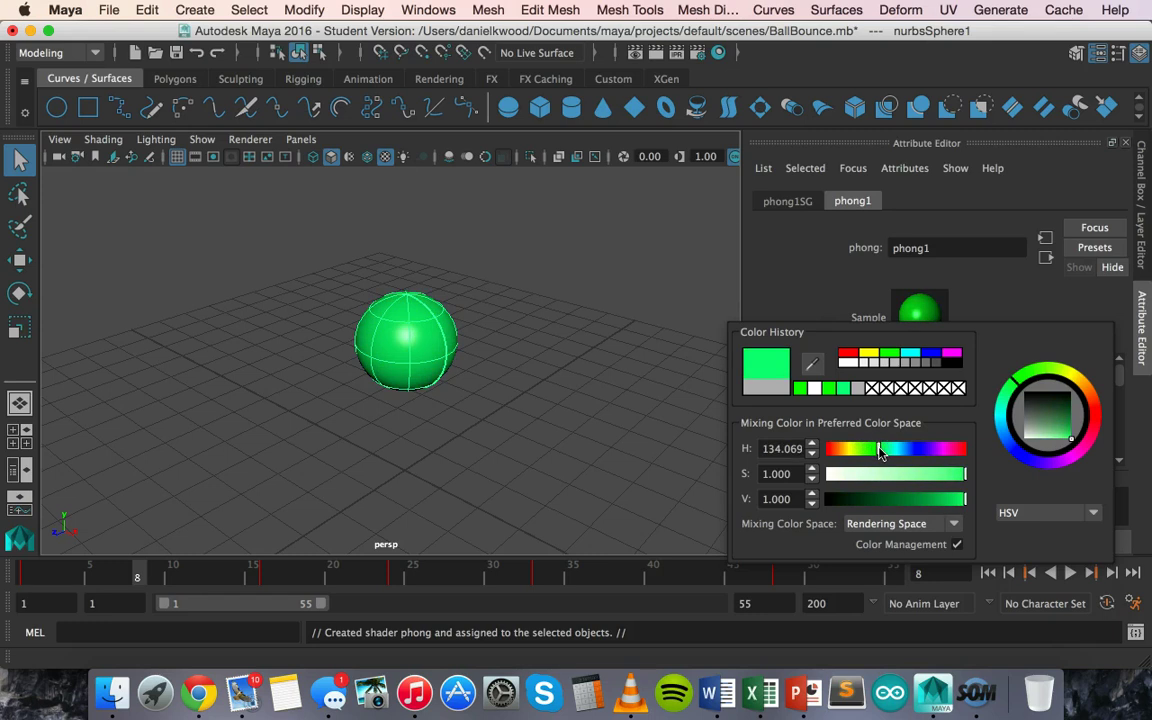
{"action": "left_click", "coordinate": [797, 265]}
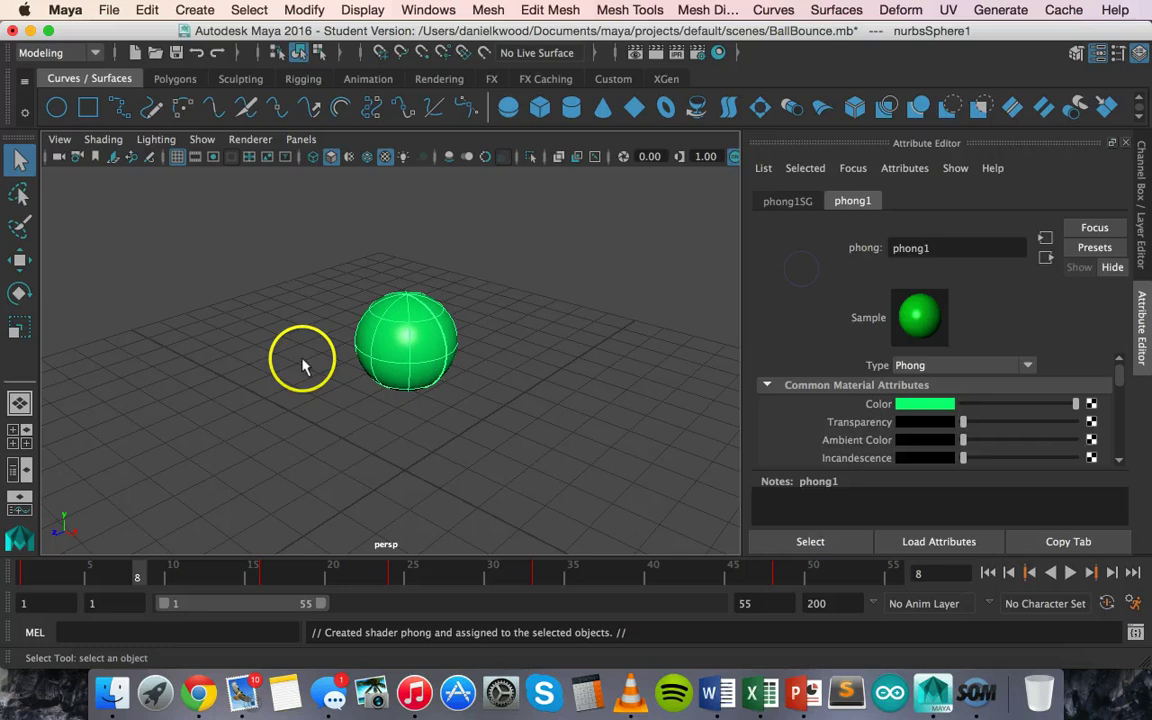
{"action": "left_click", "coordinate": [250, 386]}
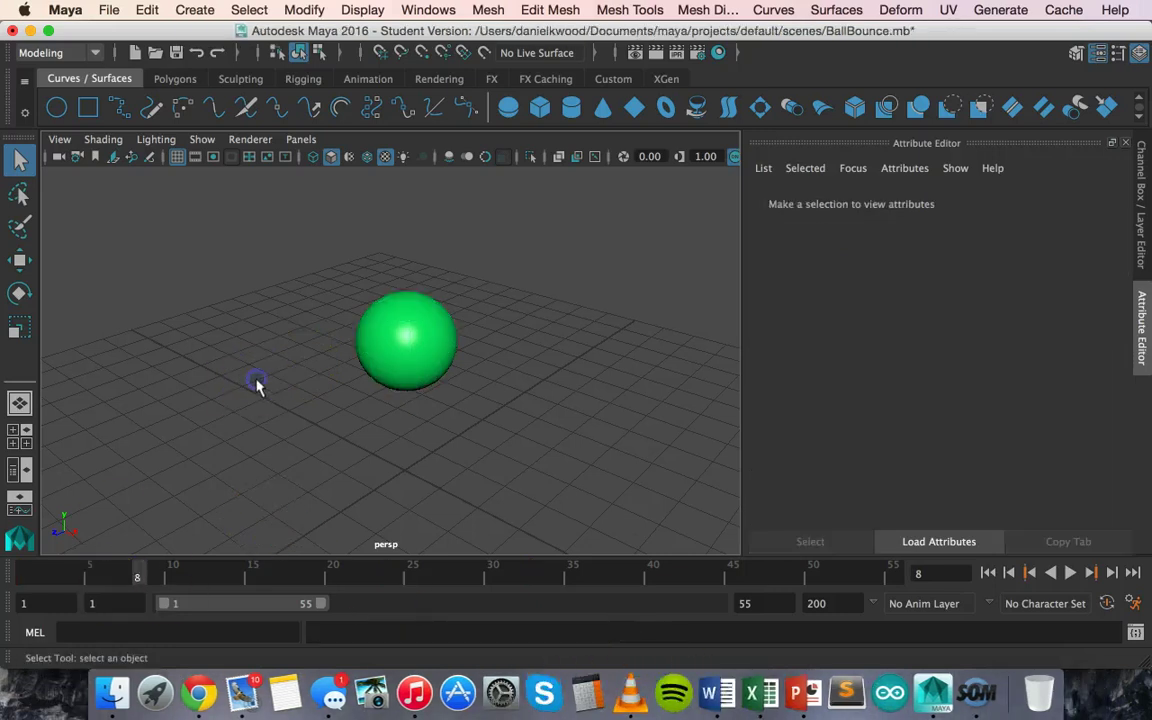
Map a Checker texture (checker1) to phong1's Color and refresh textured display to show it
{"action": "left_click", "coordinate": [408, 340]}
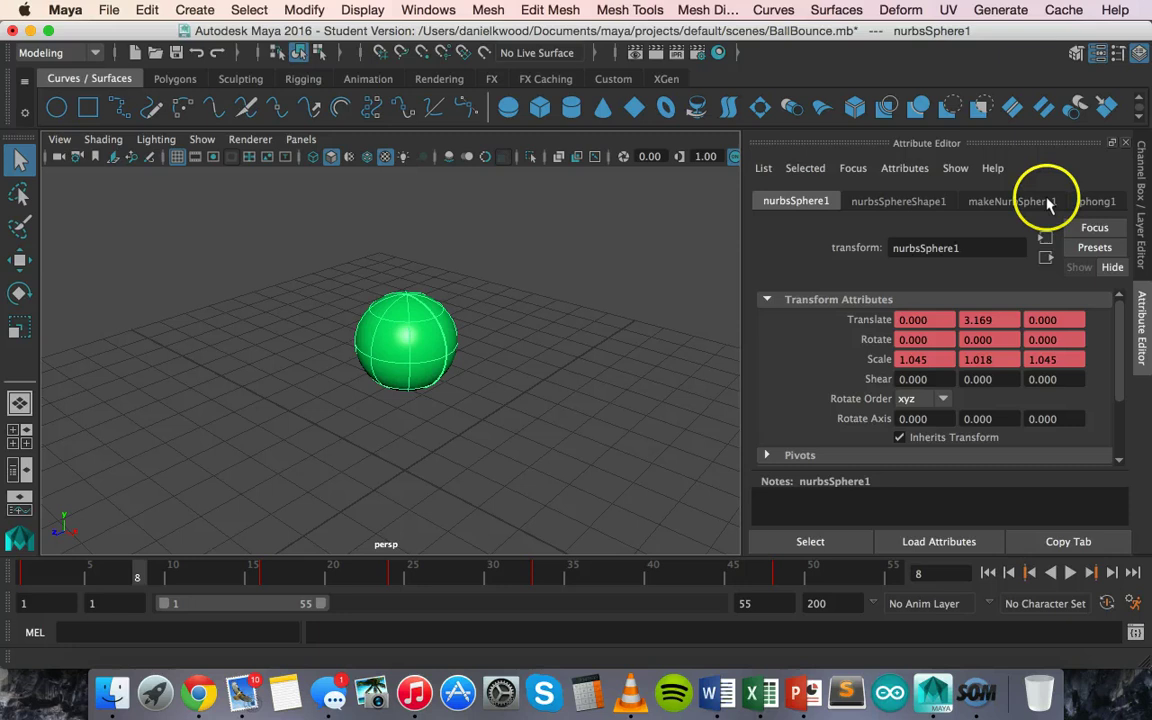
{"action": "left_click", "coordinate": [1100, 202]}
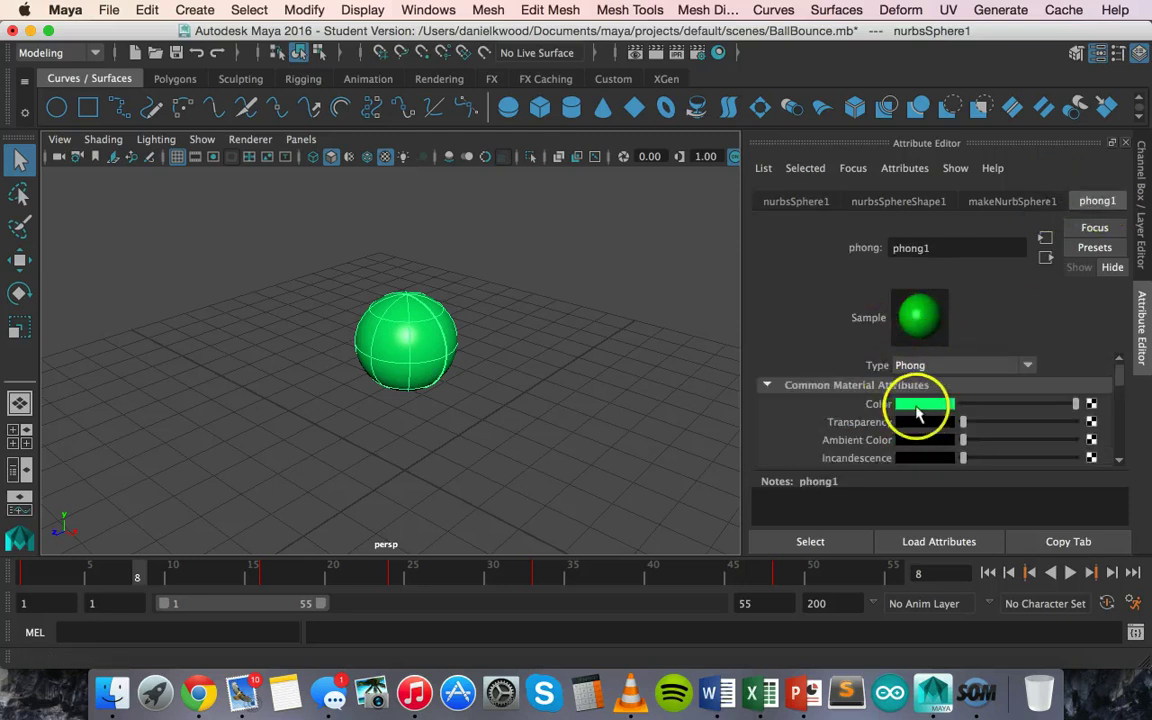
{"action": "left_click", "coordinate": [1091, 405]}
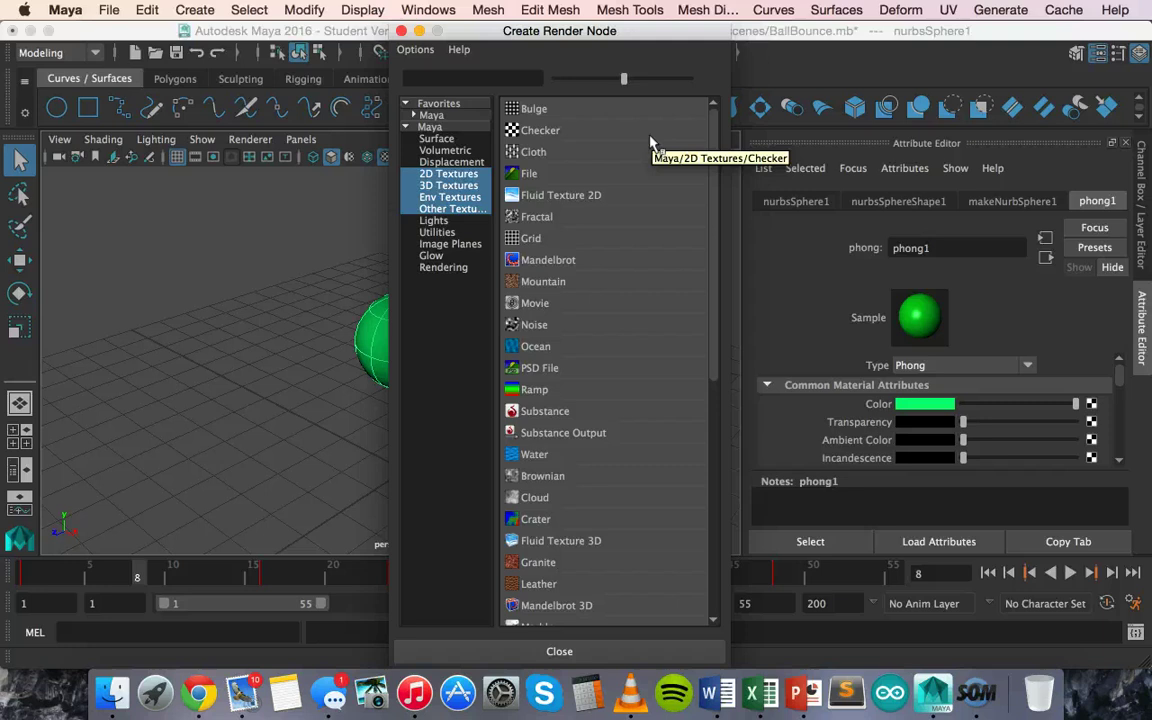
{"action": "left_click", "coordinate": [352, 316]}
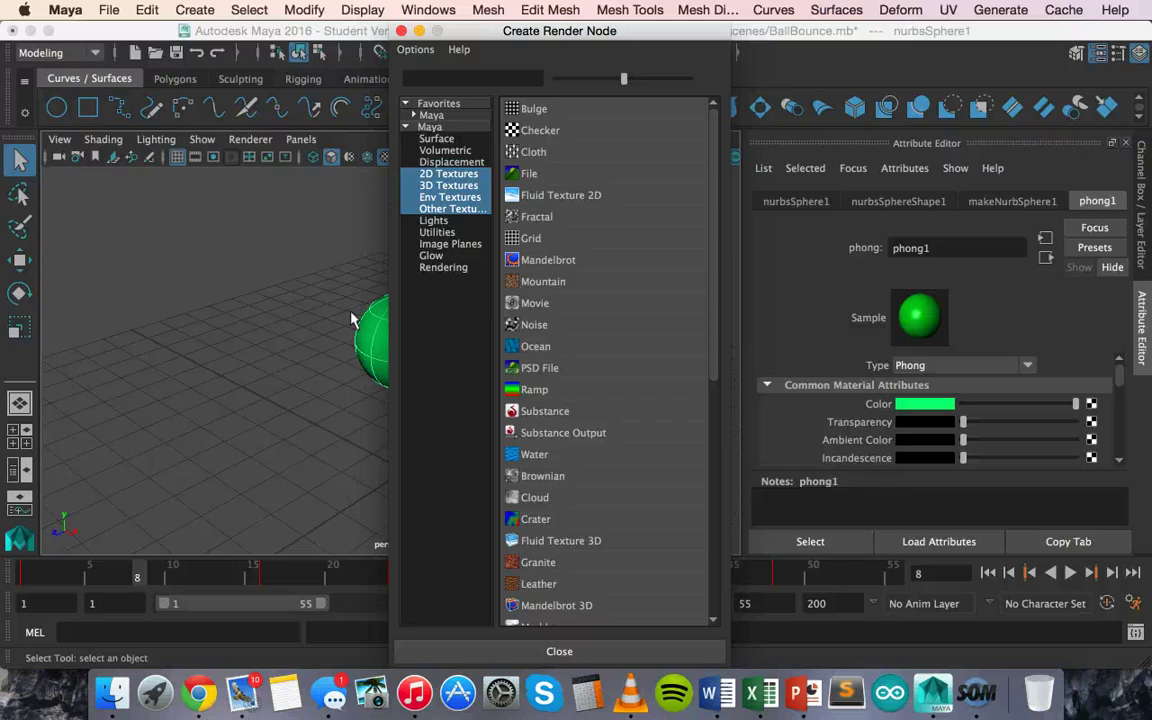
{"action": "left_click", "coordinate": [540, 122]}
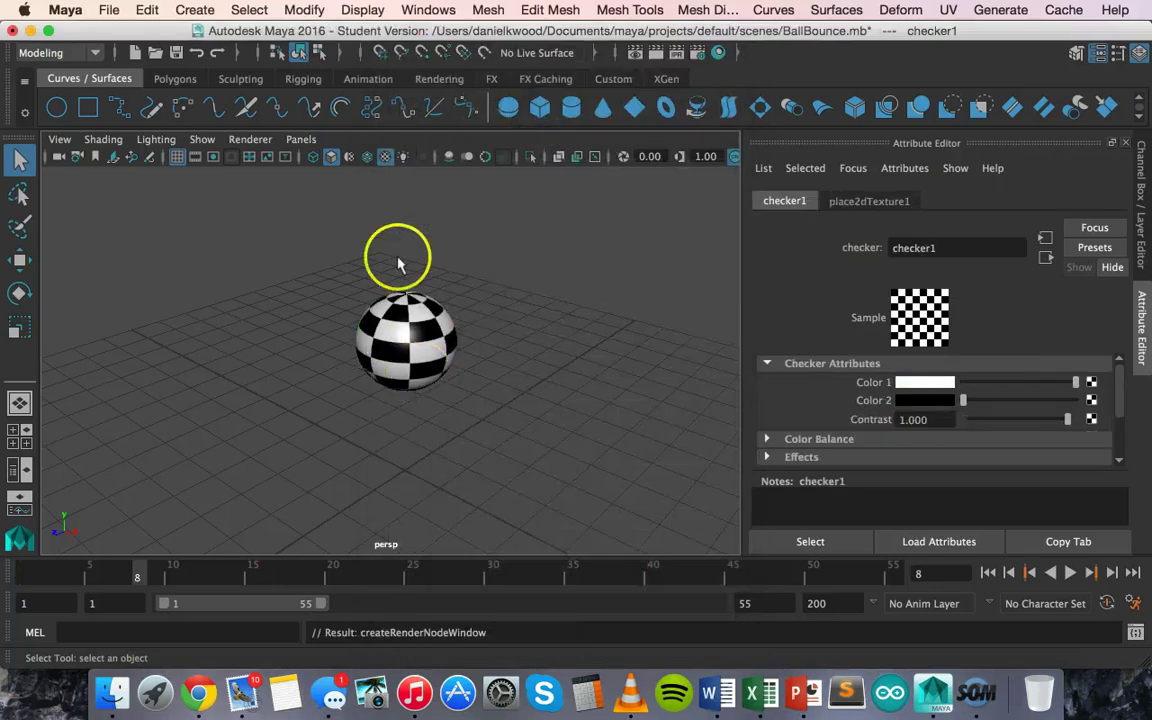
{"action": "left_click", "coordinate": [386, 159]}
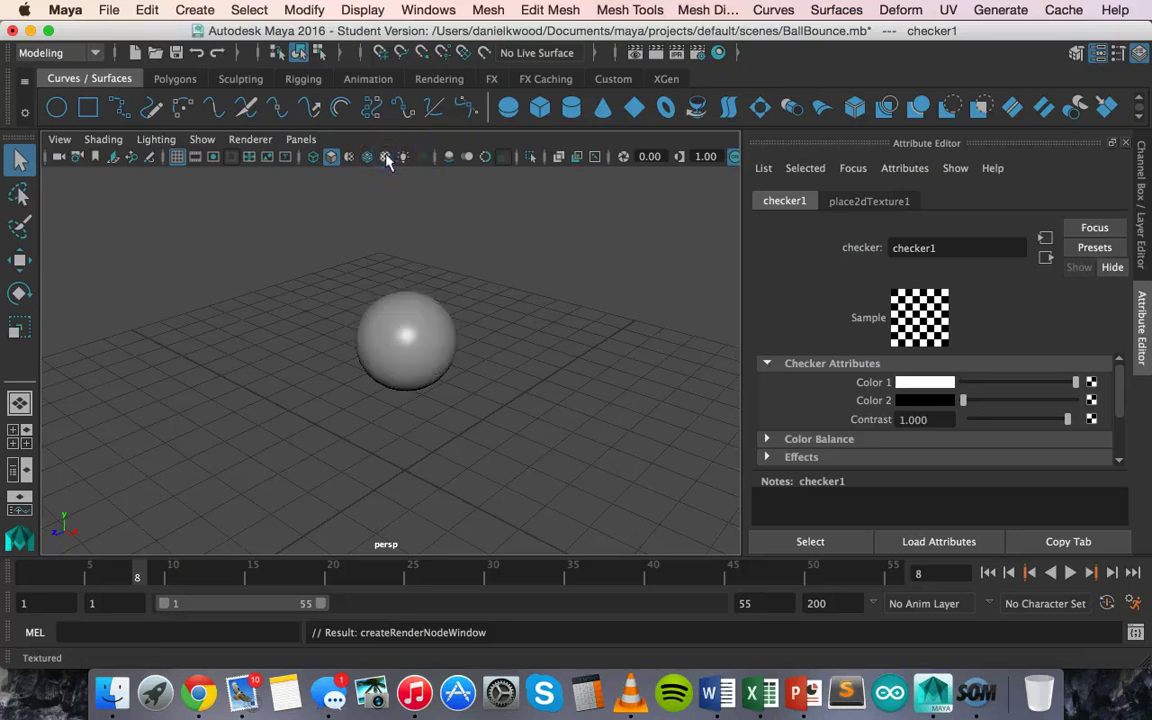
{"action": "left_click", "coordinate": [386, 159]}
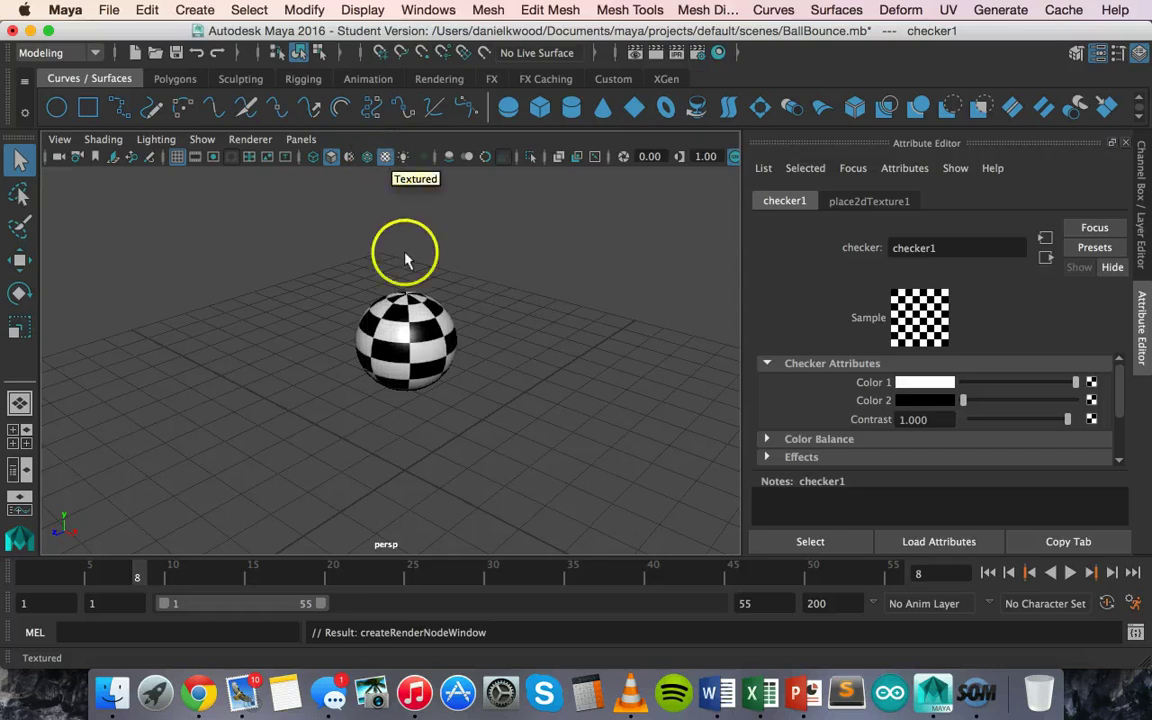
Open phong1's checker1 node and set its Color 1 to pure green
{"action": "left_click", "coordinate": [415, 328]}
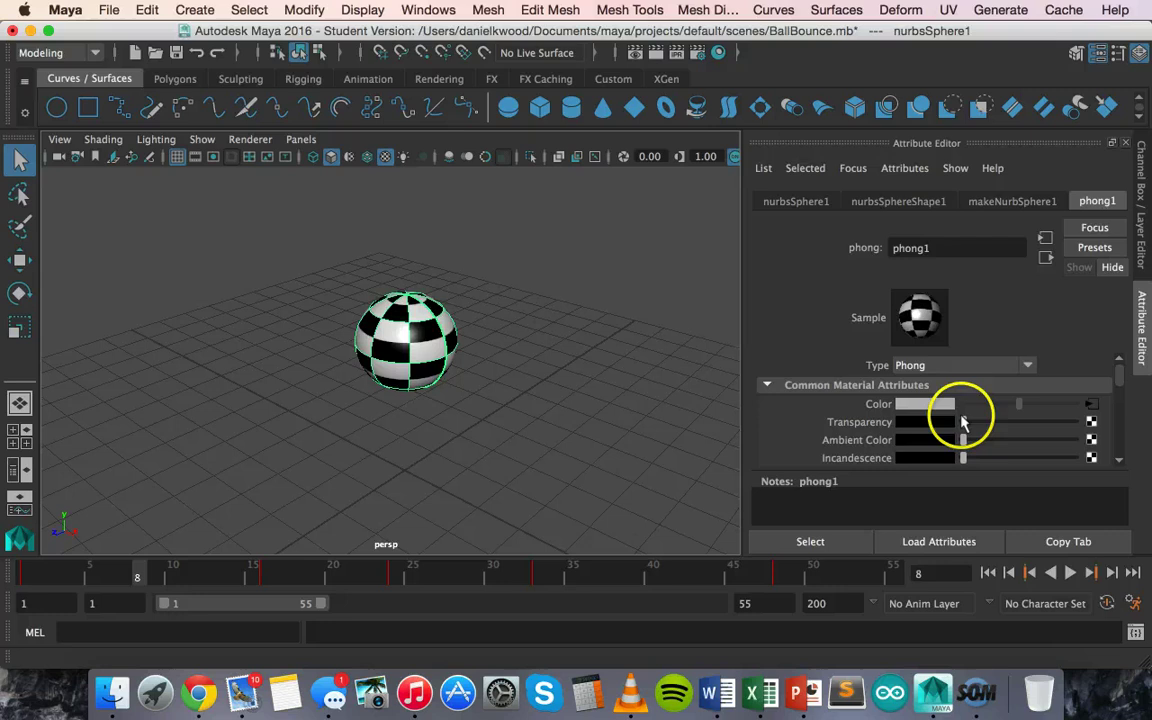
{"action": "left_click", "coordinate": [918, 310]}
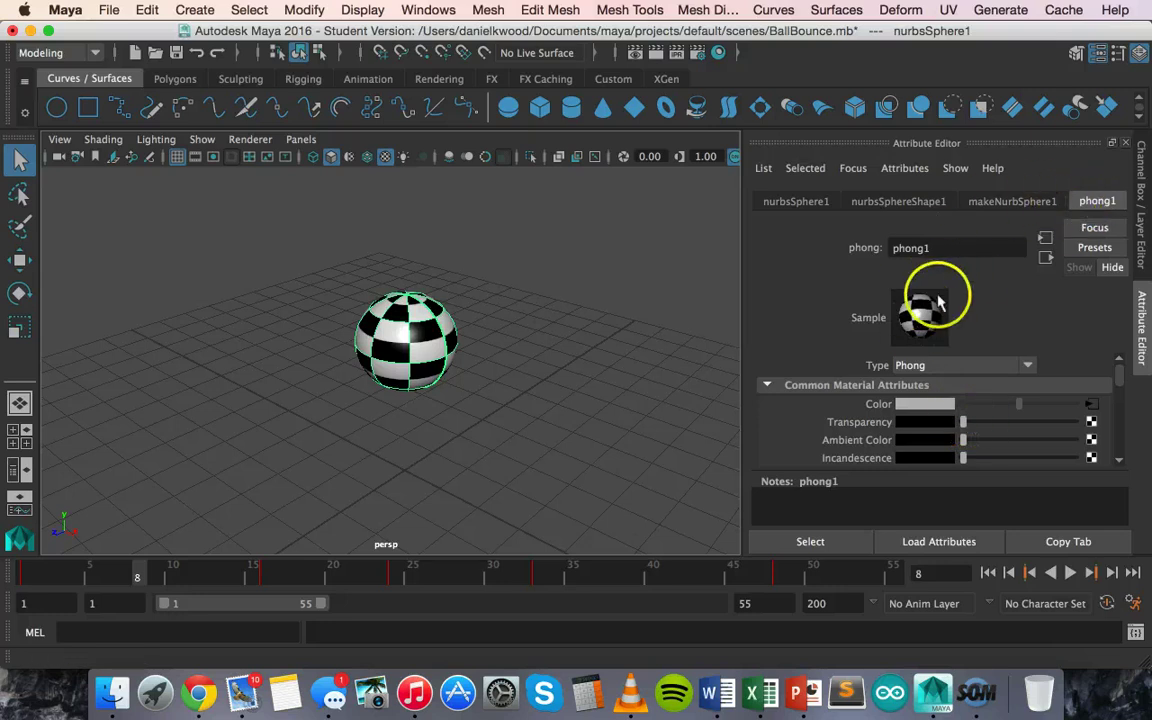
{"action": "left_click", "coordinate": [1094, 408]}
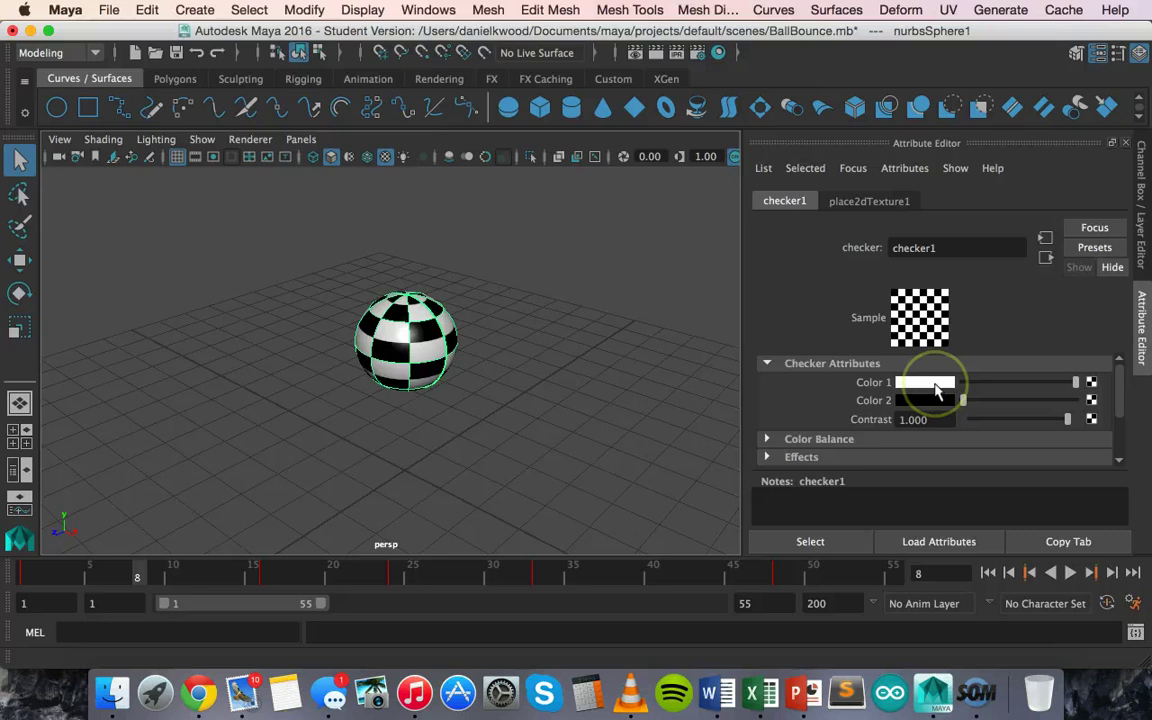
{"action": "left_click", "coordinate": [927, 388]}
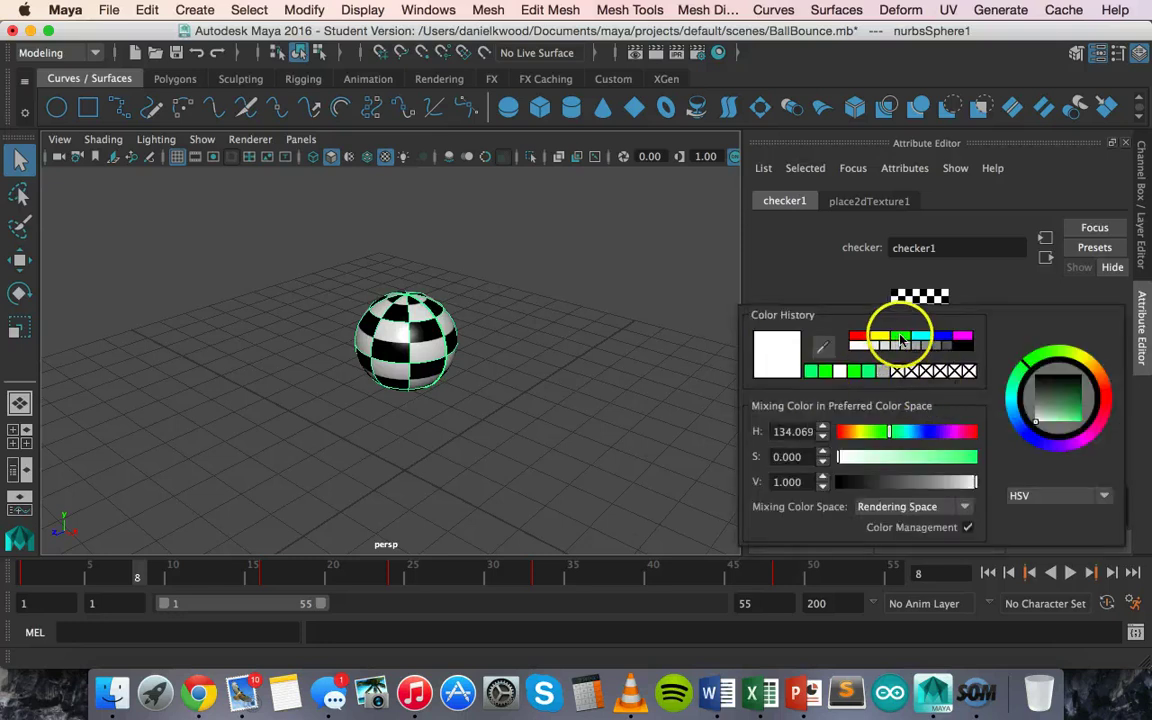
{"action": "left_click", "coordinate": [901, 341]}
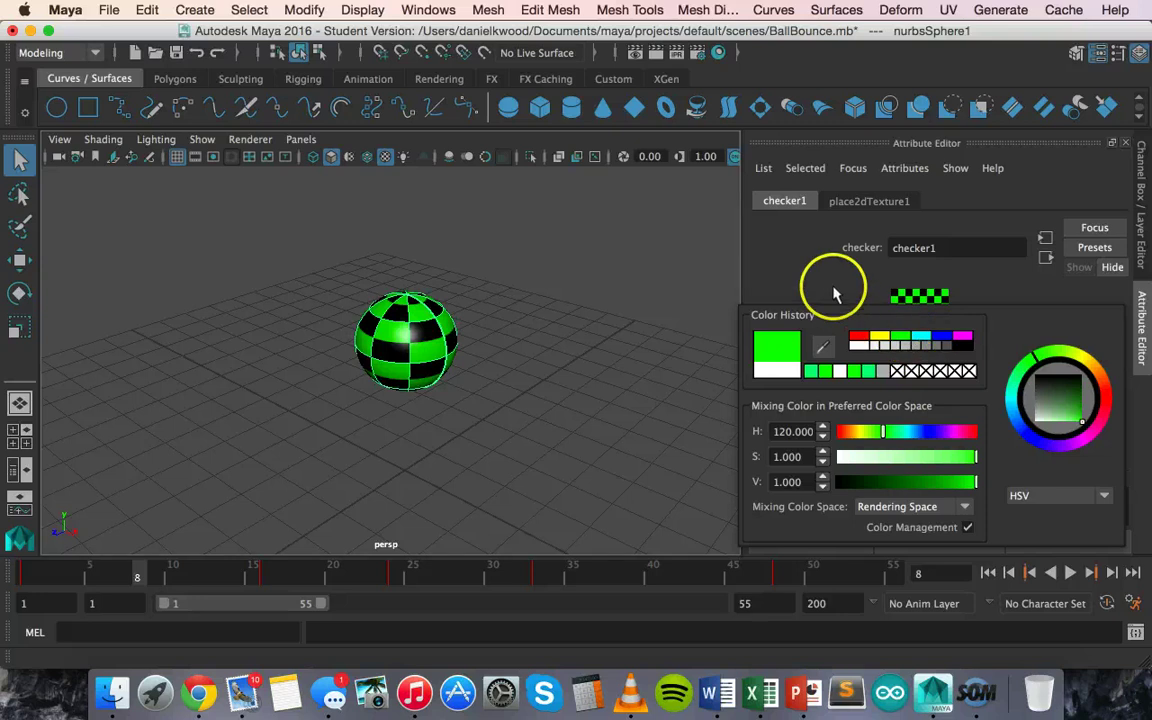
Set checker1's Color 2 to a dark green
{"action": "left_click", "coordinate": [940, 399]}
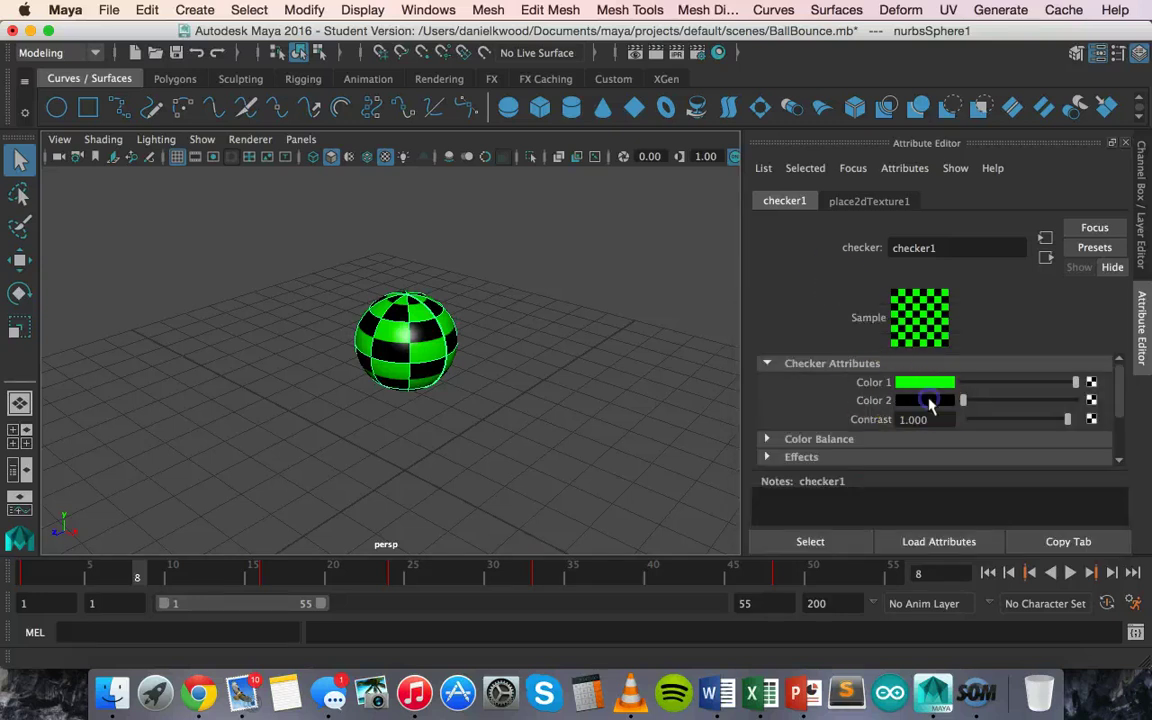
{"action": "left_click", "coordinate": [903, 352]}
{"action": "left_click", "coordinate": [885, 448]}
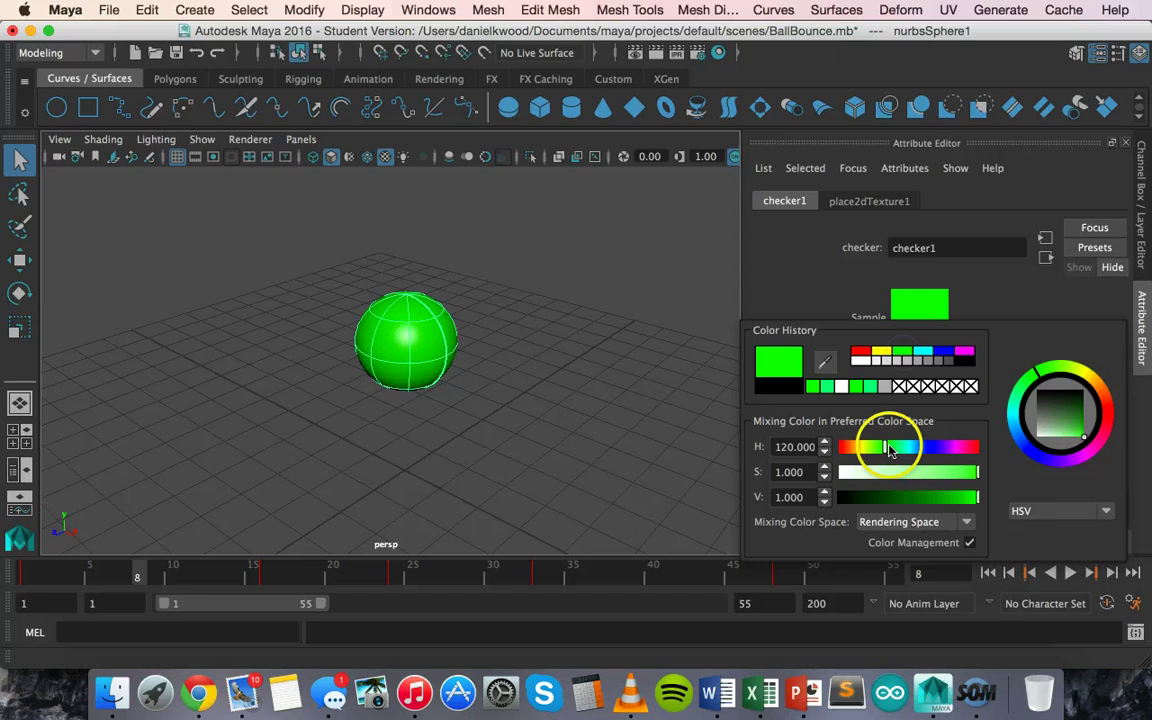
{"action": "left_click", "coordinate": [887, 450]}
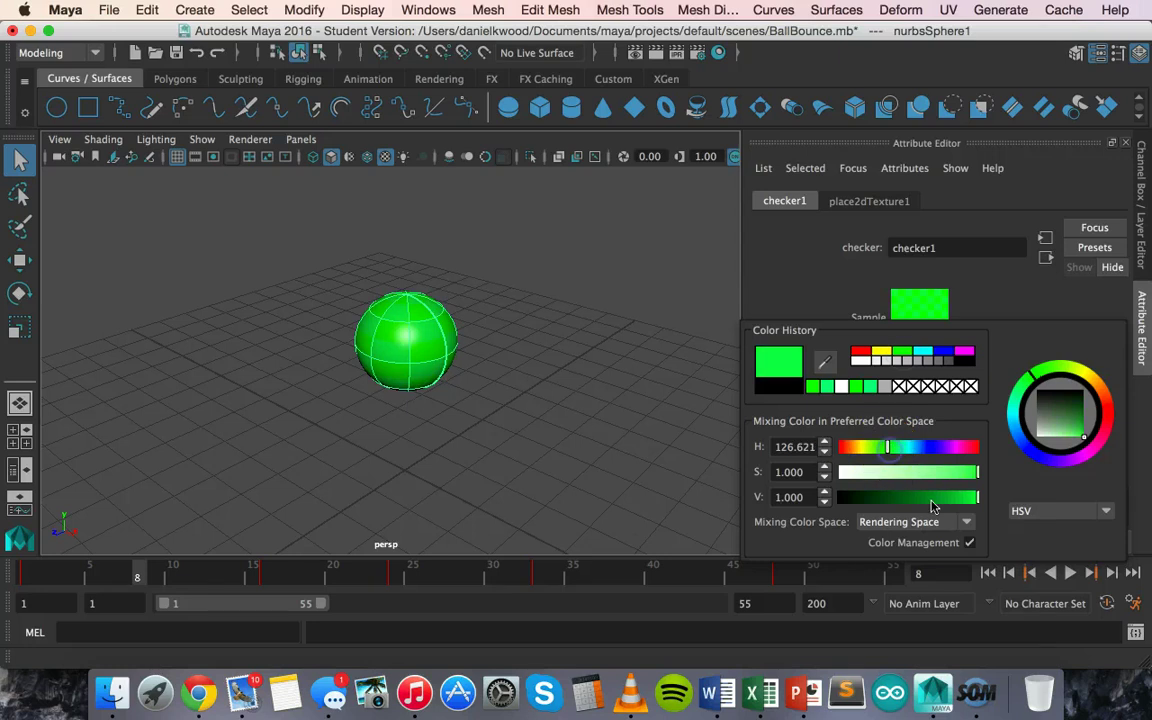
{"action": "mouse_move", "coordinate": [889, 497]}
{"action": "left_mouse_down"}
{"action": "mouse_move", "coordinate": [876, 502]}
{"action": "mouse_move", "coordinate": [899, 503]}
{"action": "left_mouse_up"}
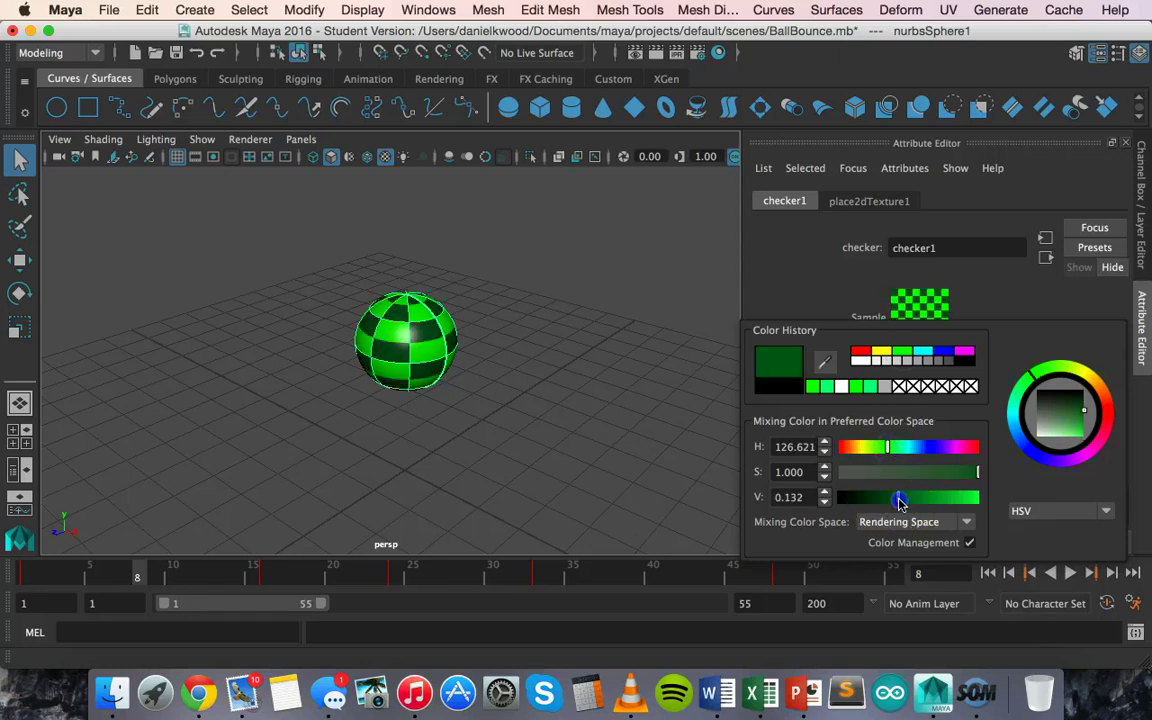
{"action": "left_click", "coordinate": [748, 342]}
{"action": "left_click", "coordinate": [948, 240]}
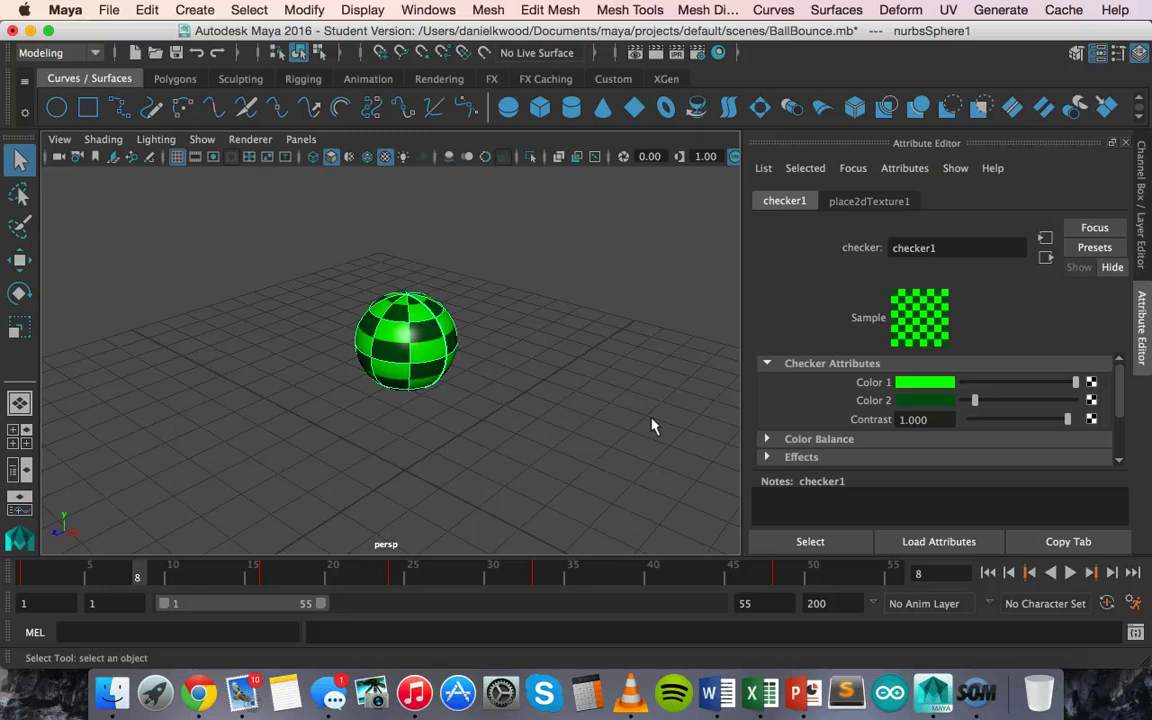
Play the green checker ball bounce, stop at frame 23, and leave the sphere deselected
{"action": "left_click", "coordinate": [426, 350]}
{"action": "left_click", "coordinate": [308, 342]}
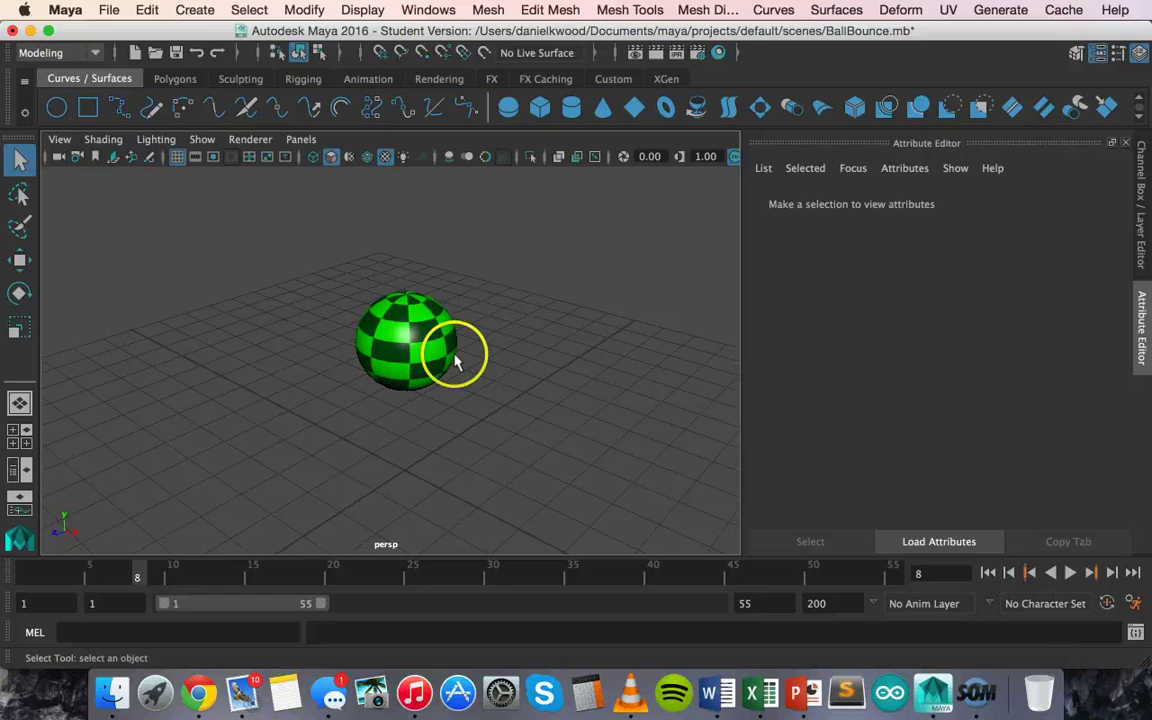
{"action": "left_click", "coordinate": [1071, 574]}
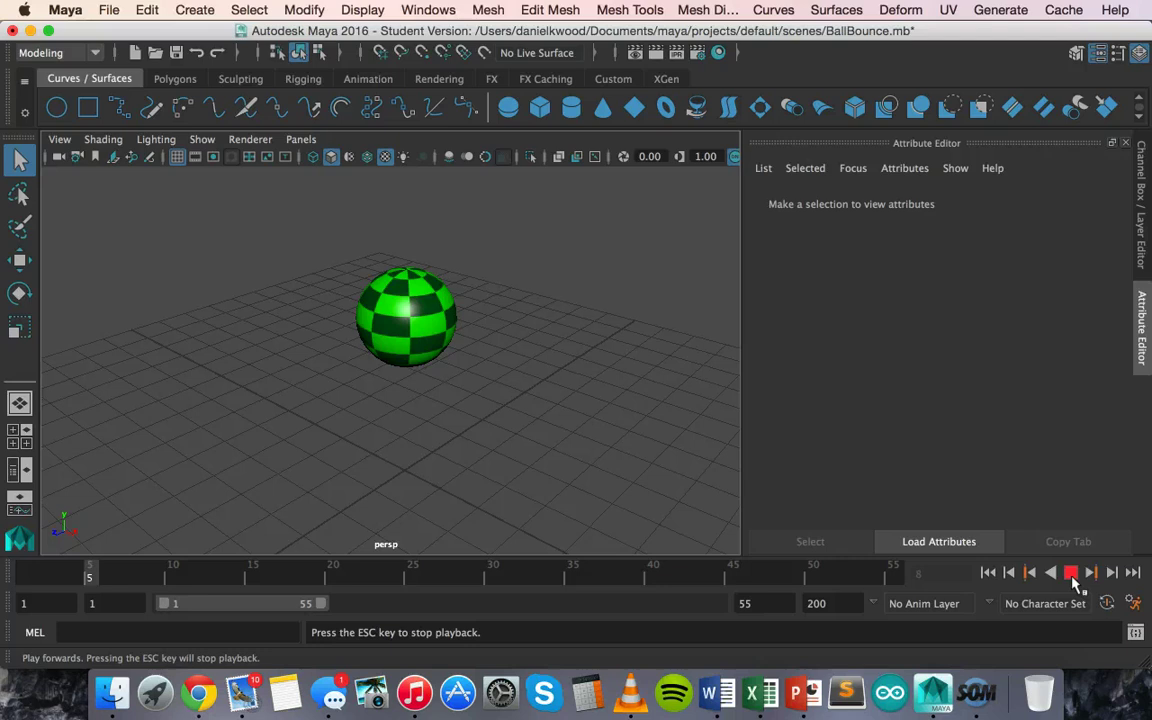
{"action": "left_click", "coordinate": [1071, 574]}
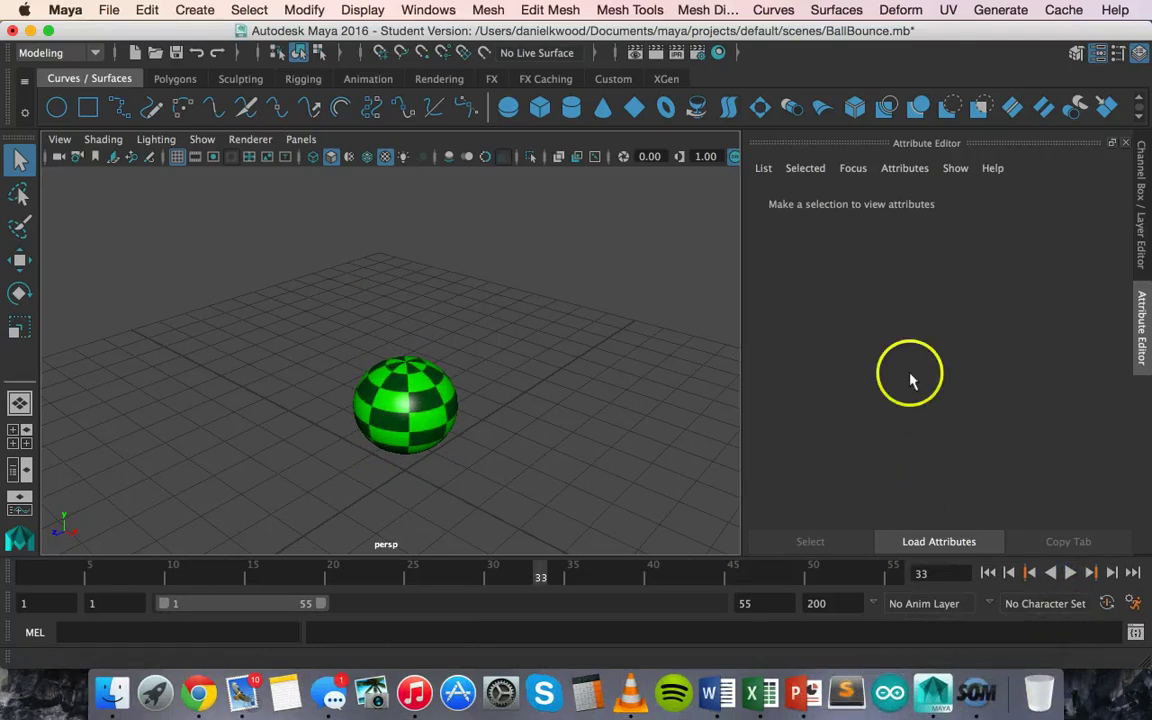
{"action": "left_click", "coordinate": [405, 400]}
{"action": "left_click", "coordinate": [367, 318]}
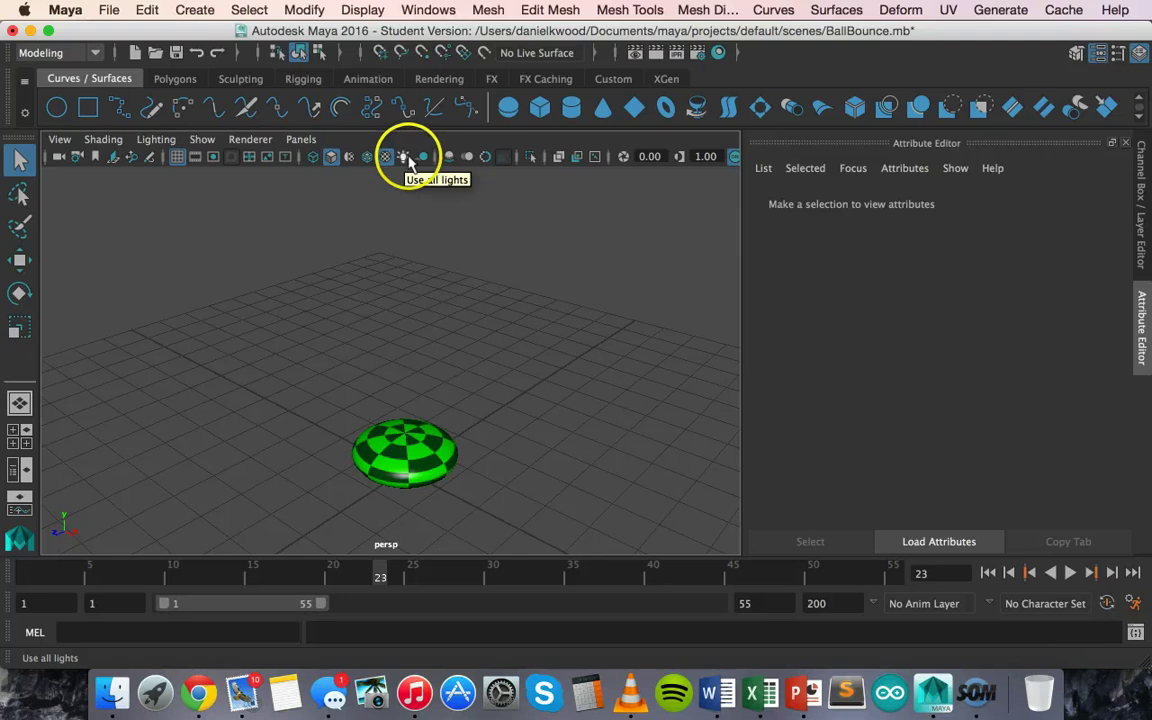
Try flat lighting, revert to default lighting, enable viewport motion blur, and scrub to frame 18
{"action": "left_click", "coordinate": [150, 141]}
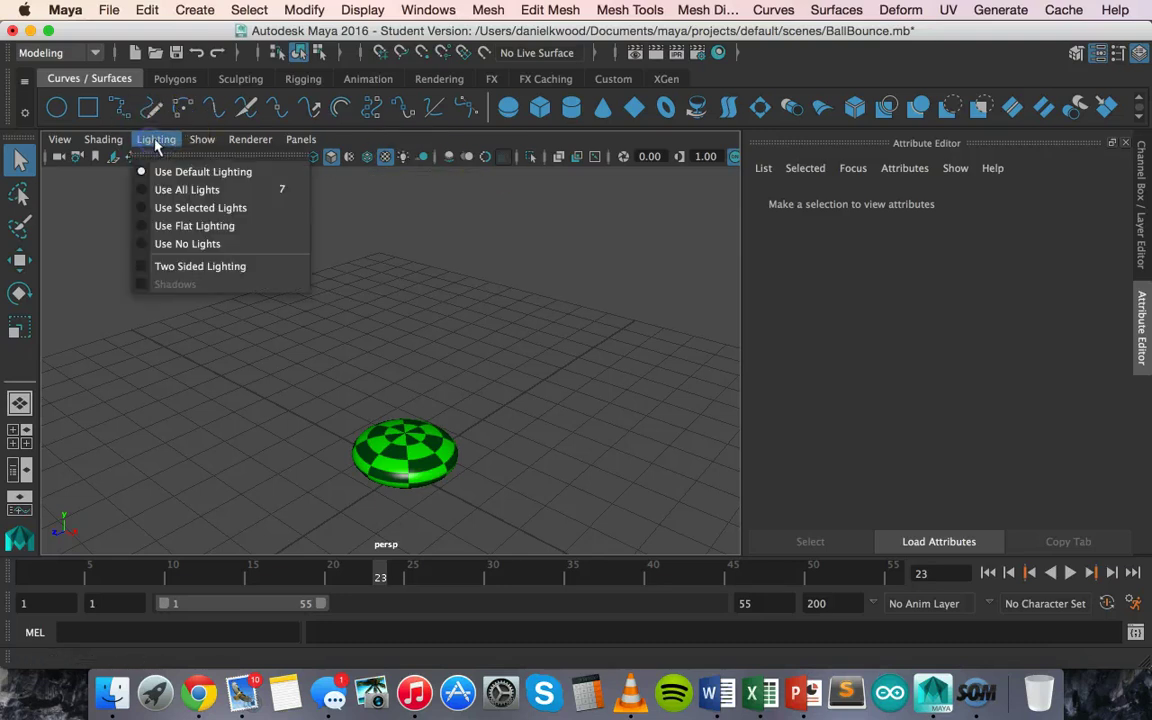
{"action": "mouse_move", "coordinate": [112, 141]}
{"action": "mouse_move", "coordinate": [150, 139]}
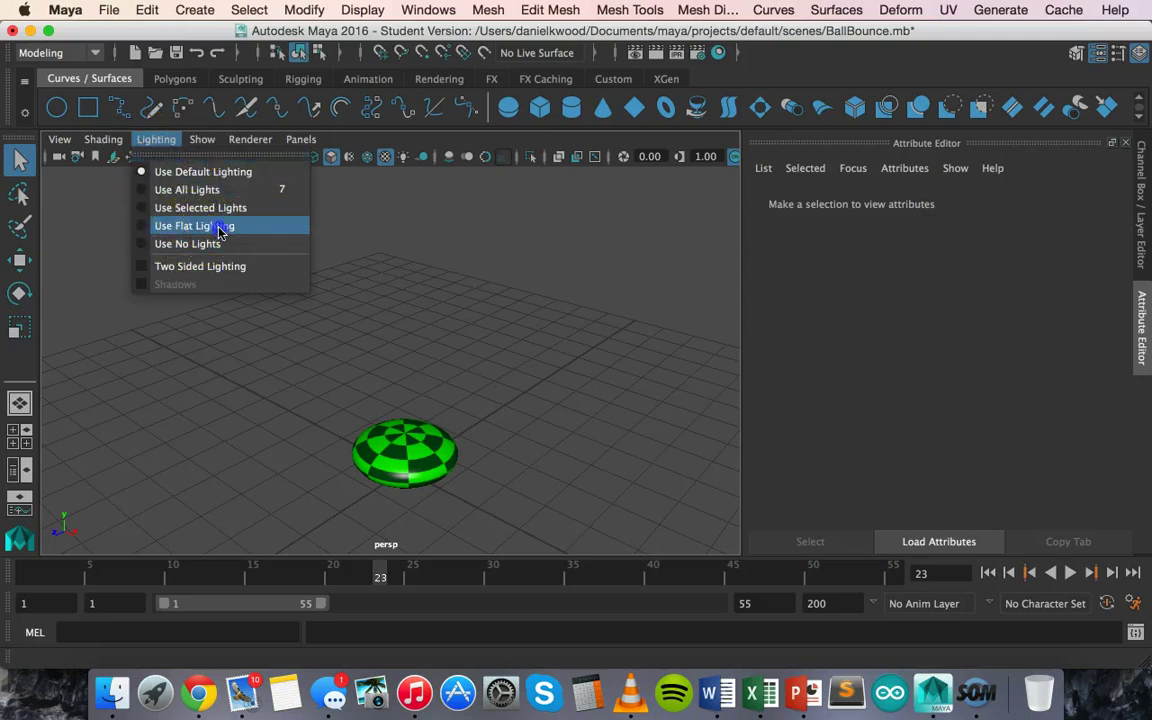
{"action": "left_click", "coordinate": [215, 226]}
{"action": "left_click", "coordinate": [156, 139]}
{"action": "left_click", "coordinate": [170, 172]}
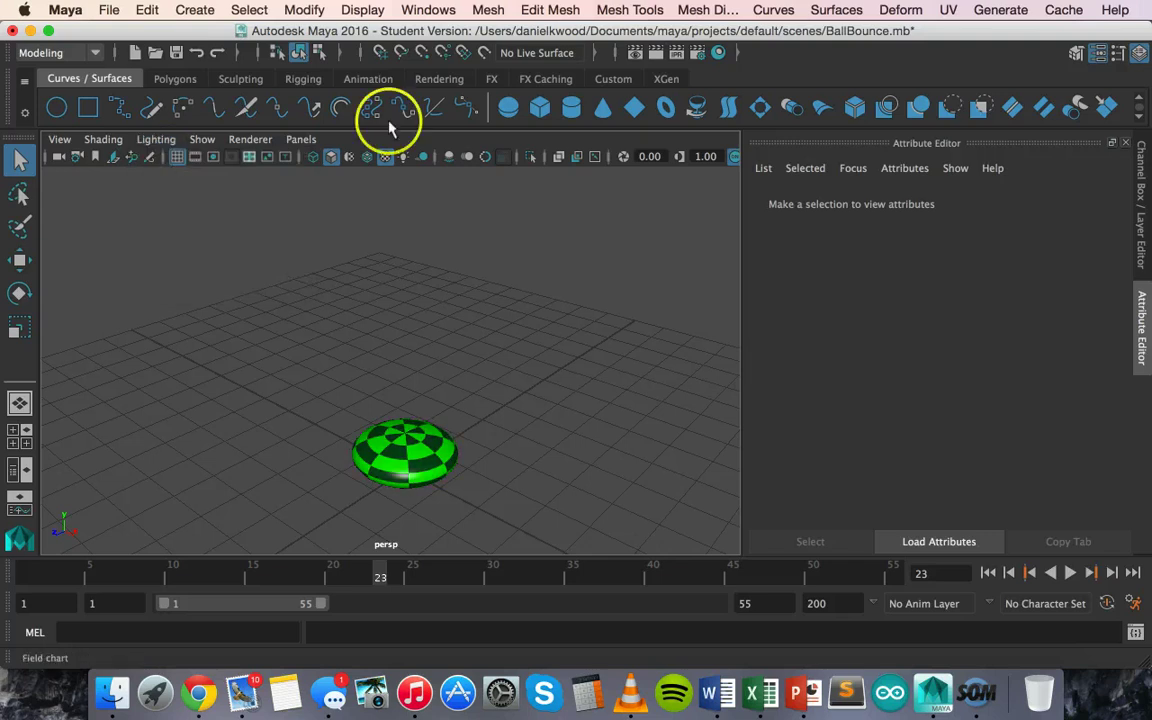
{"action": "left_click", "coordinate": [469, 158]}
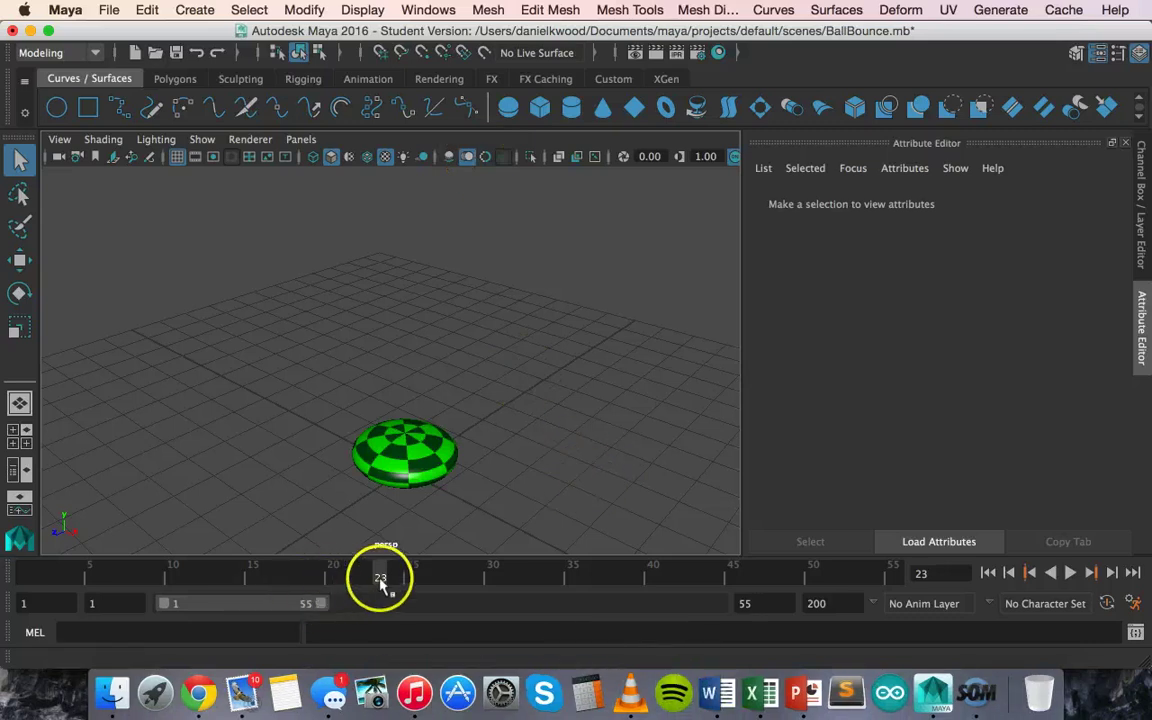
{"action": "left_click_drag", "start_coordinate": [381, 571], "coordinate": [301, 565]}
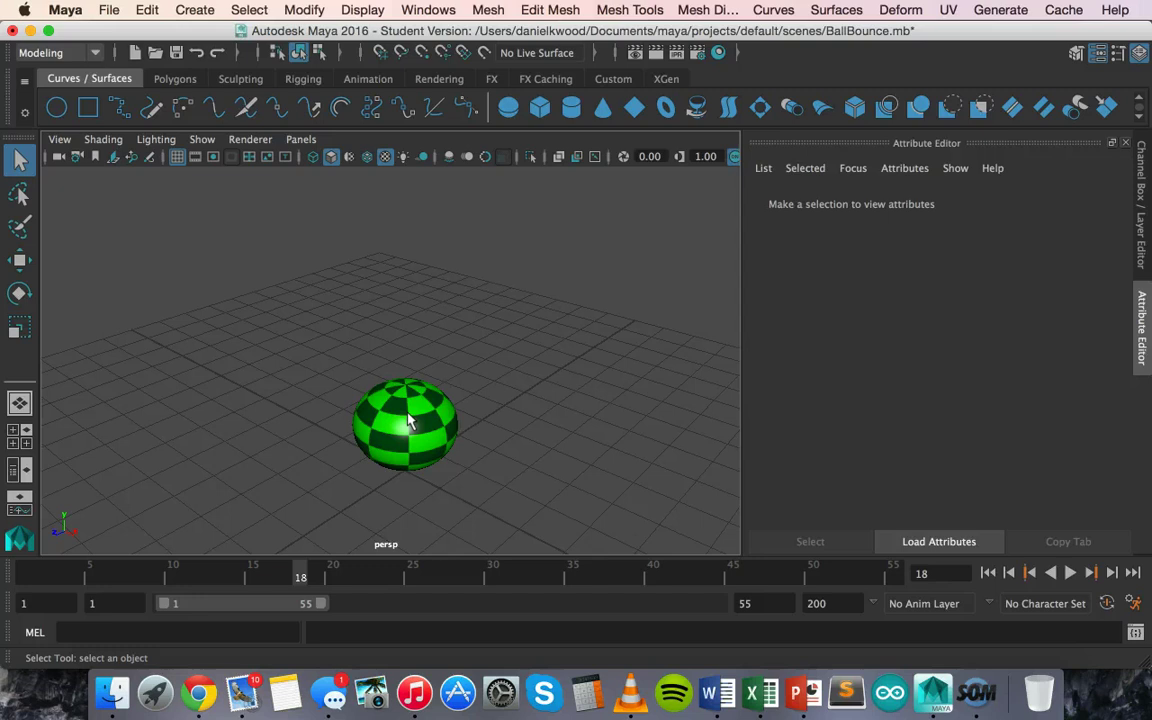
{"action": "left_click", "coordinate": [639, 57]}
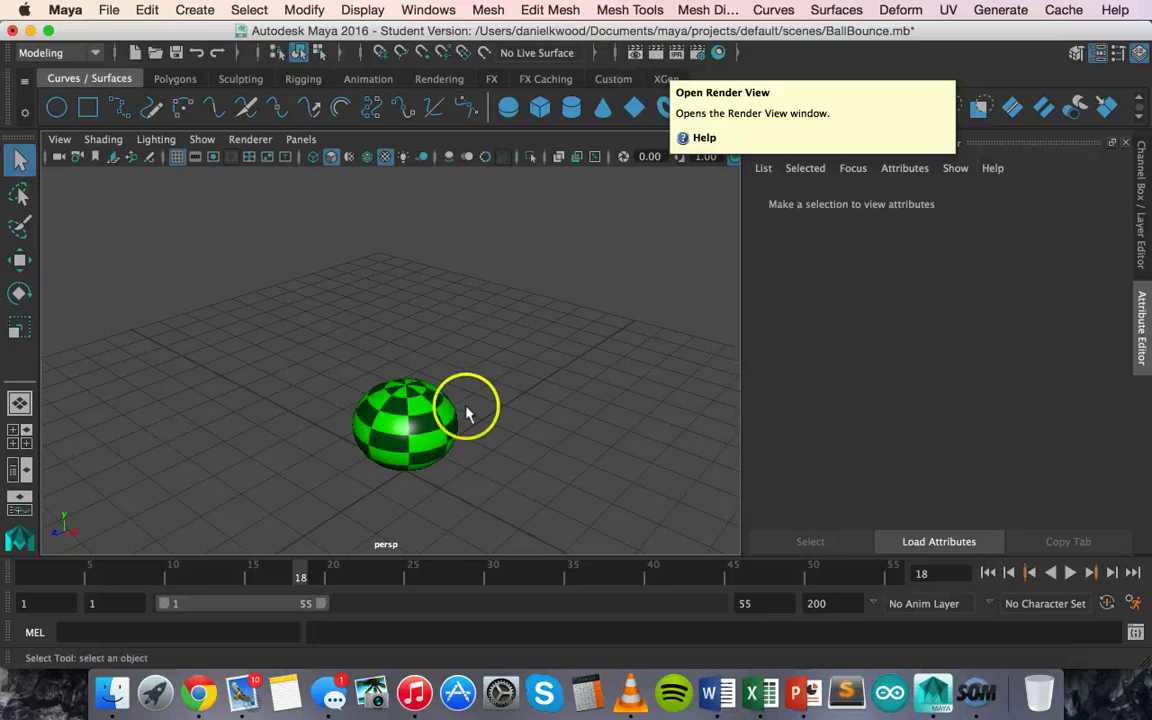
{"action": "left_click", "coordinate": [643, 58]}
{"action": "left_click_drag", "start_coordinate": [625, 57], "coordinate": [600, 96]}
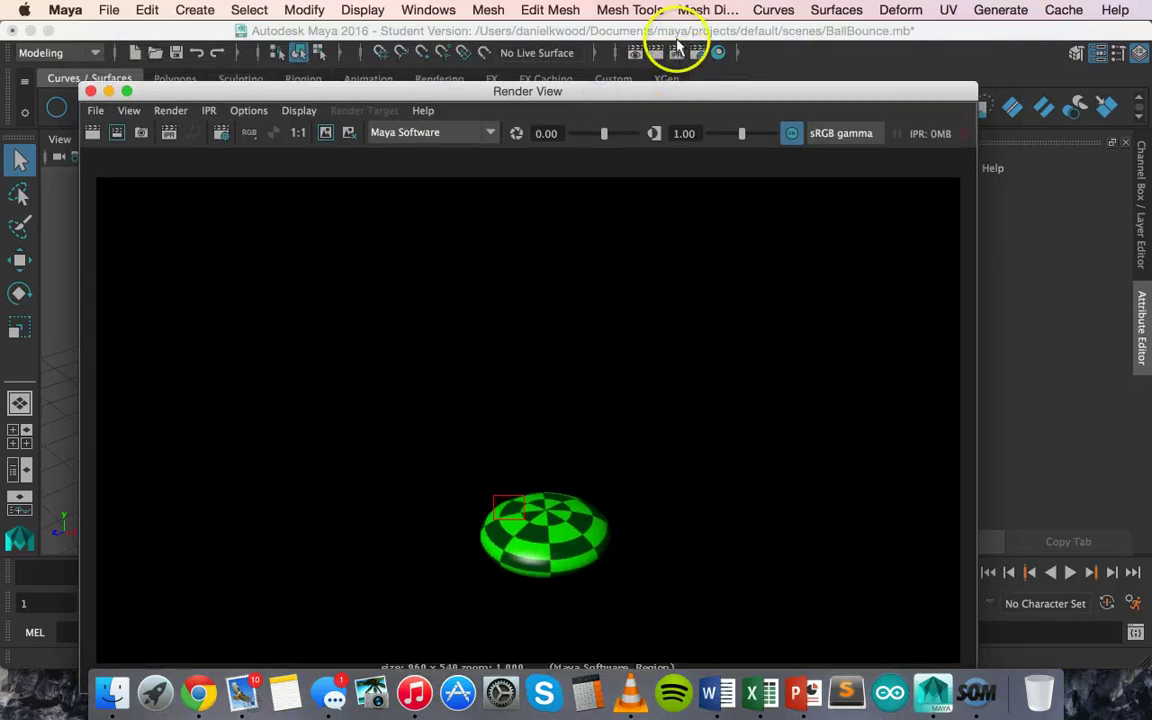
{"action": "left_click", "coordinate": [699, 54]}
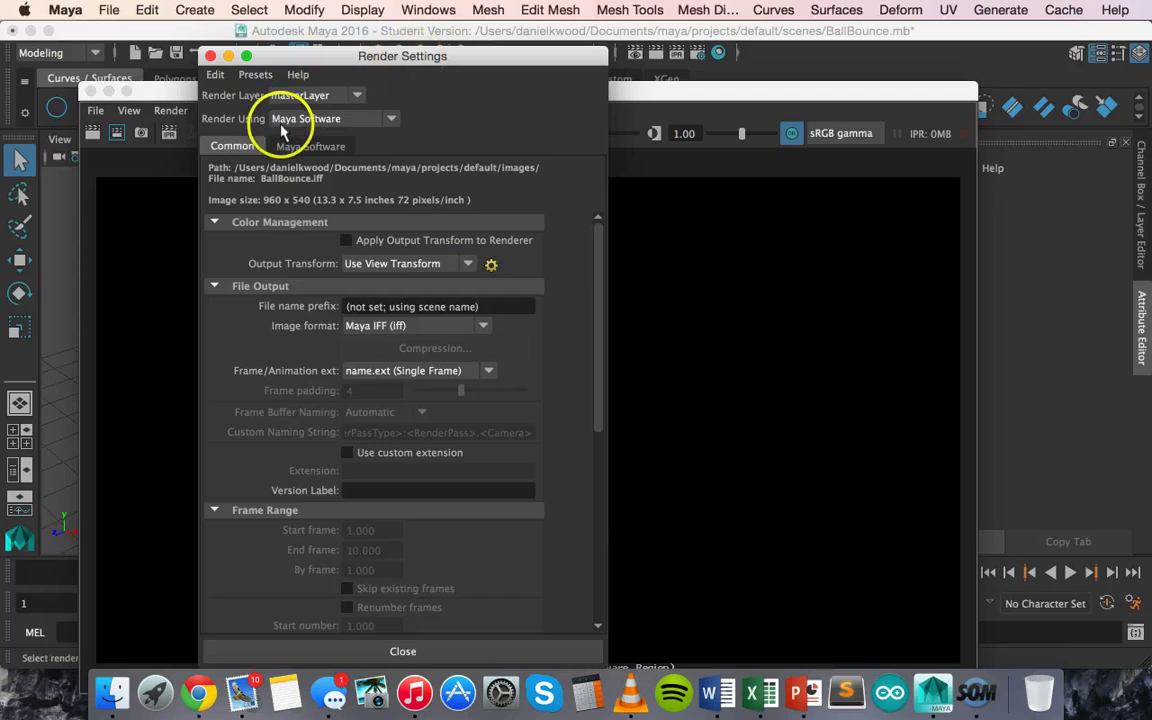
{"action": "left_click", "coordinate": [288, 148]}
{"action": "left_click", "coordinate": [411, 188]}
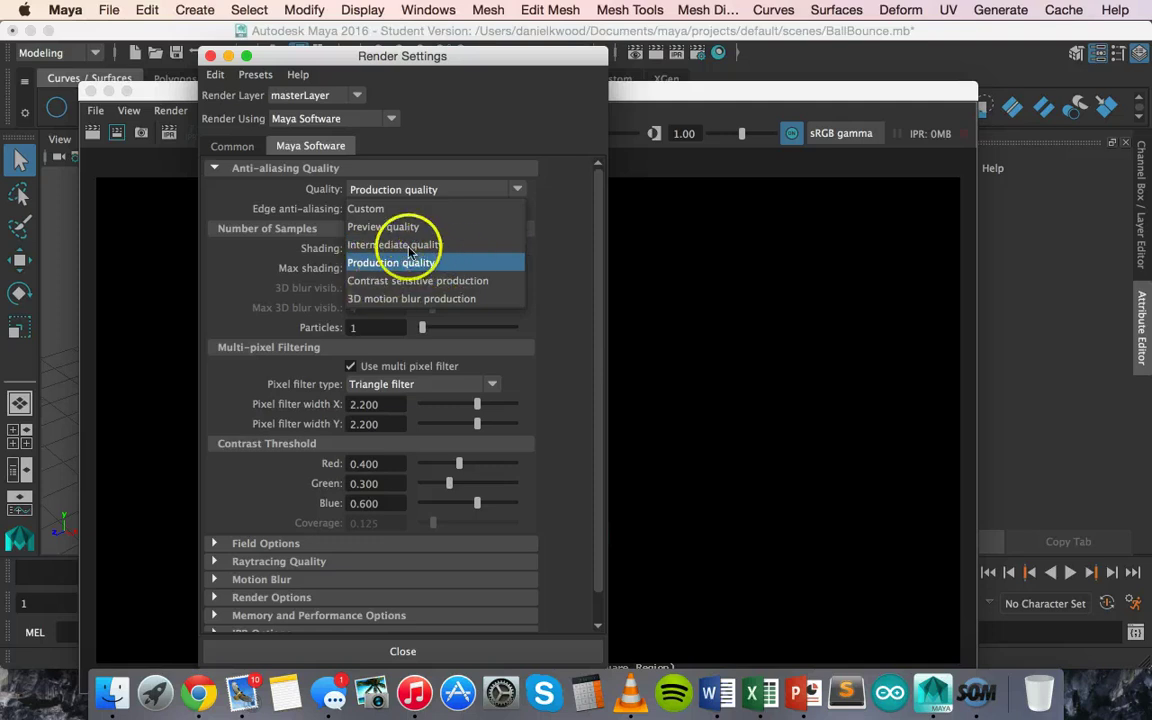
{"action": "key", "text": "Down"}
{"action": "key", "text": "Down"}
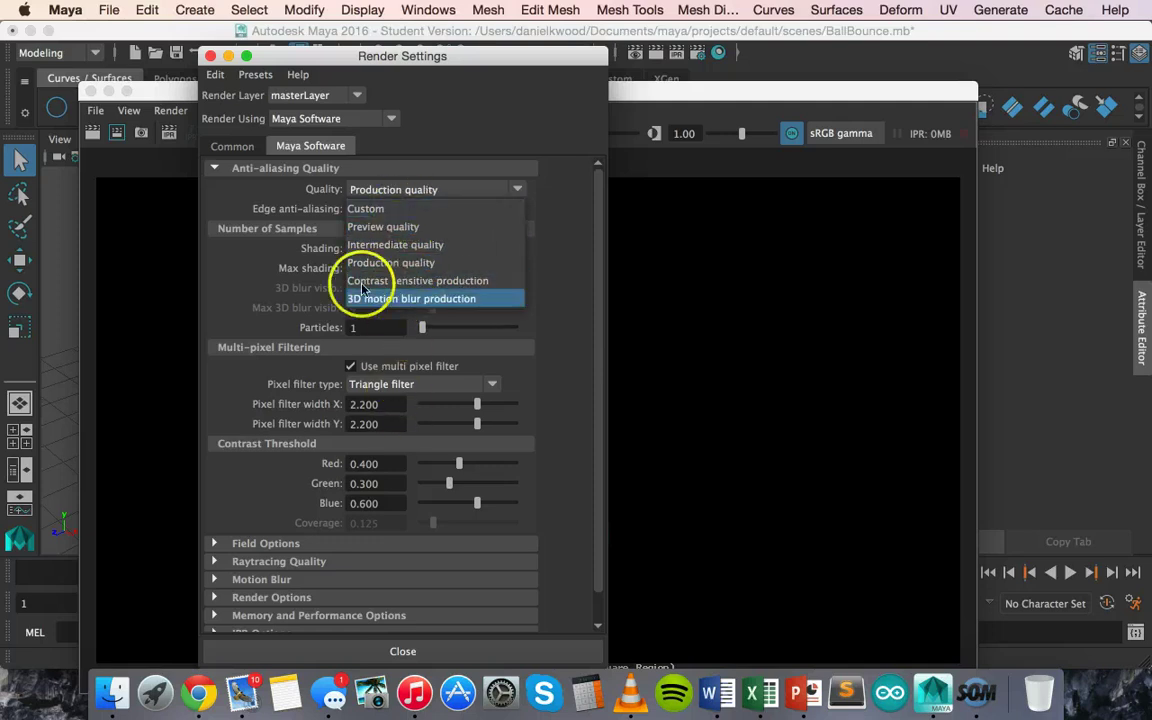
{"action": "left_click", "coordinate": [258, 190]}
{"action": "left_click", "coordinate": [210, 56]}
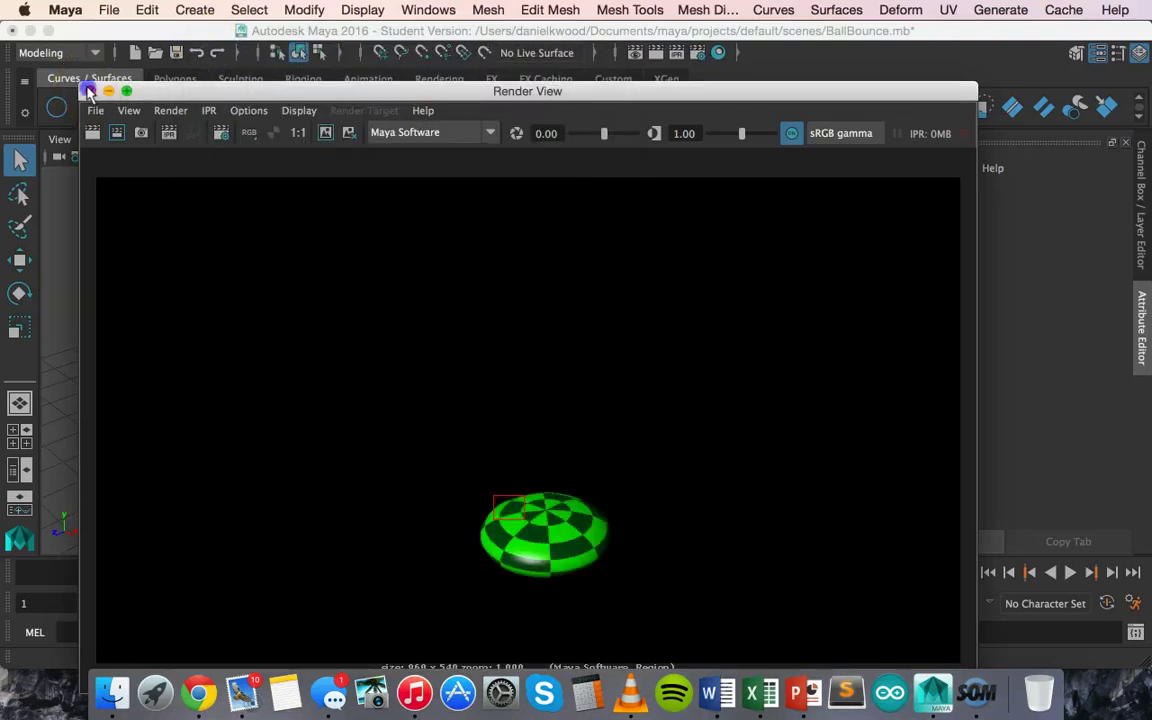
{"action": "left_click", "coordinate": [89, 92]}
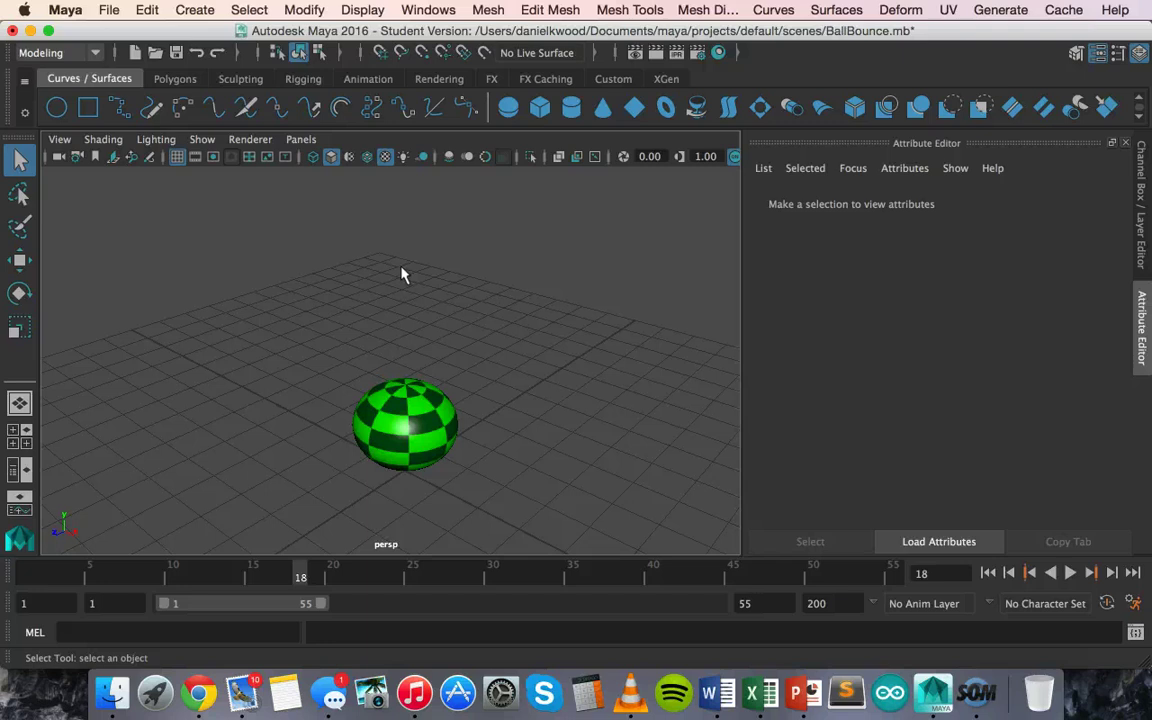